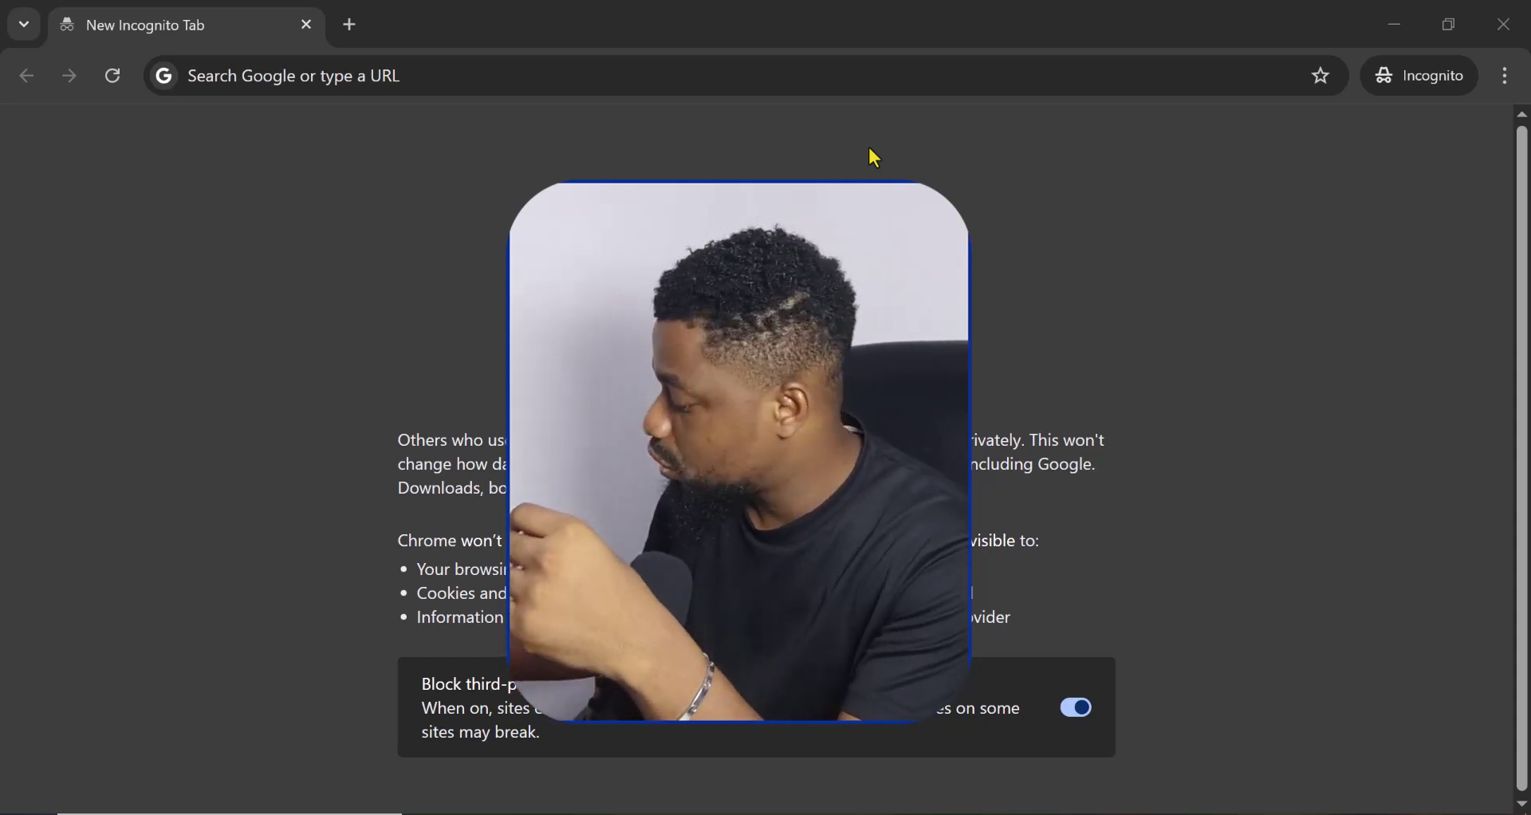
Step: Search Google for 'adspay' and open the AdPay by Mercurie website result
left_click(449, 76)
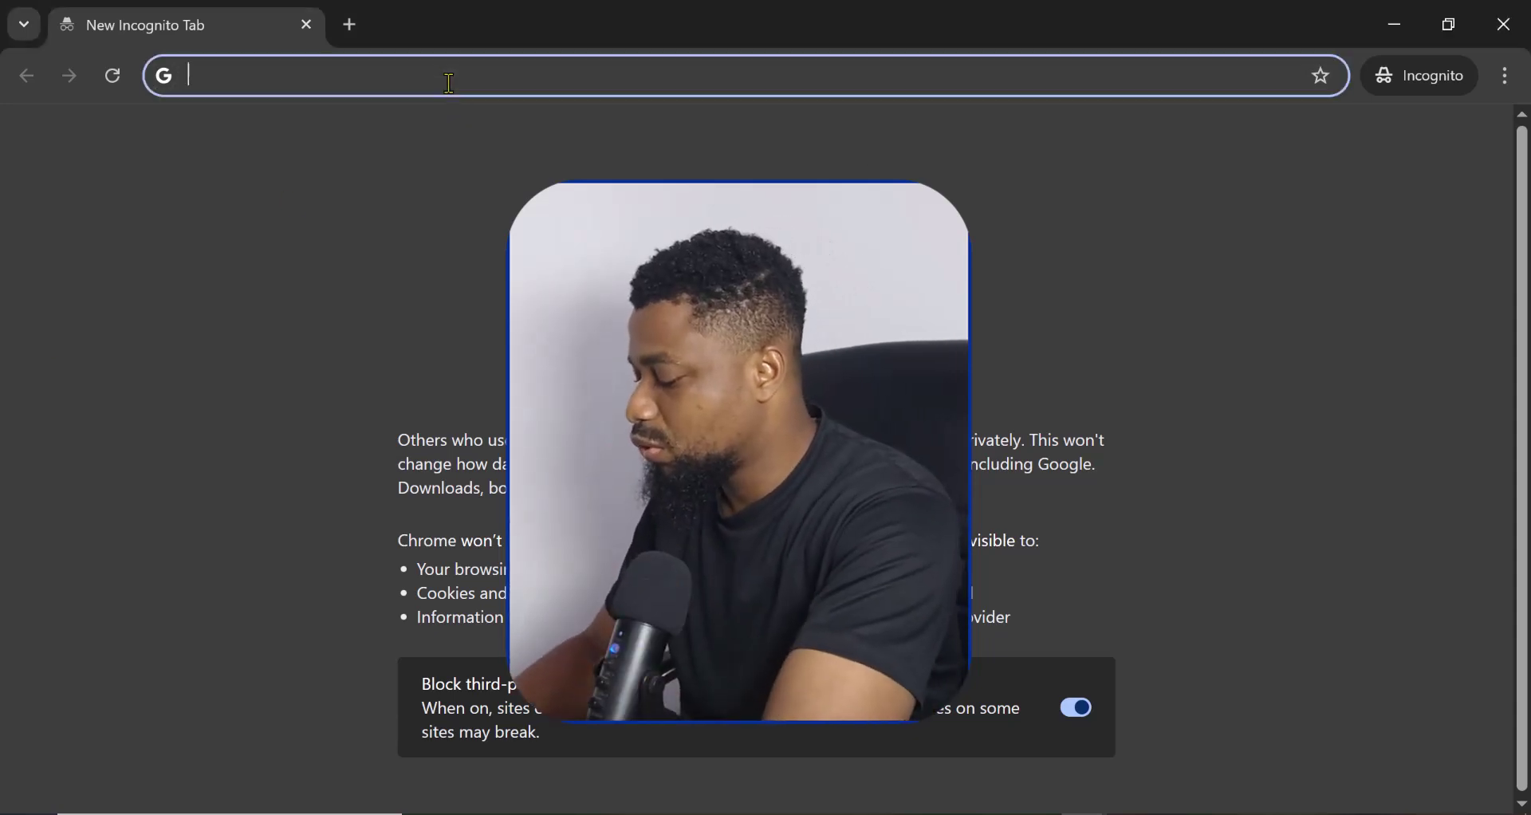
type("ad")
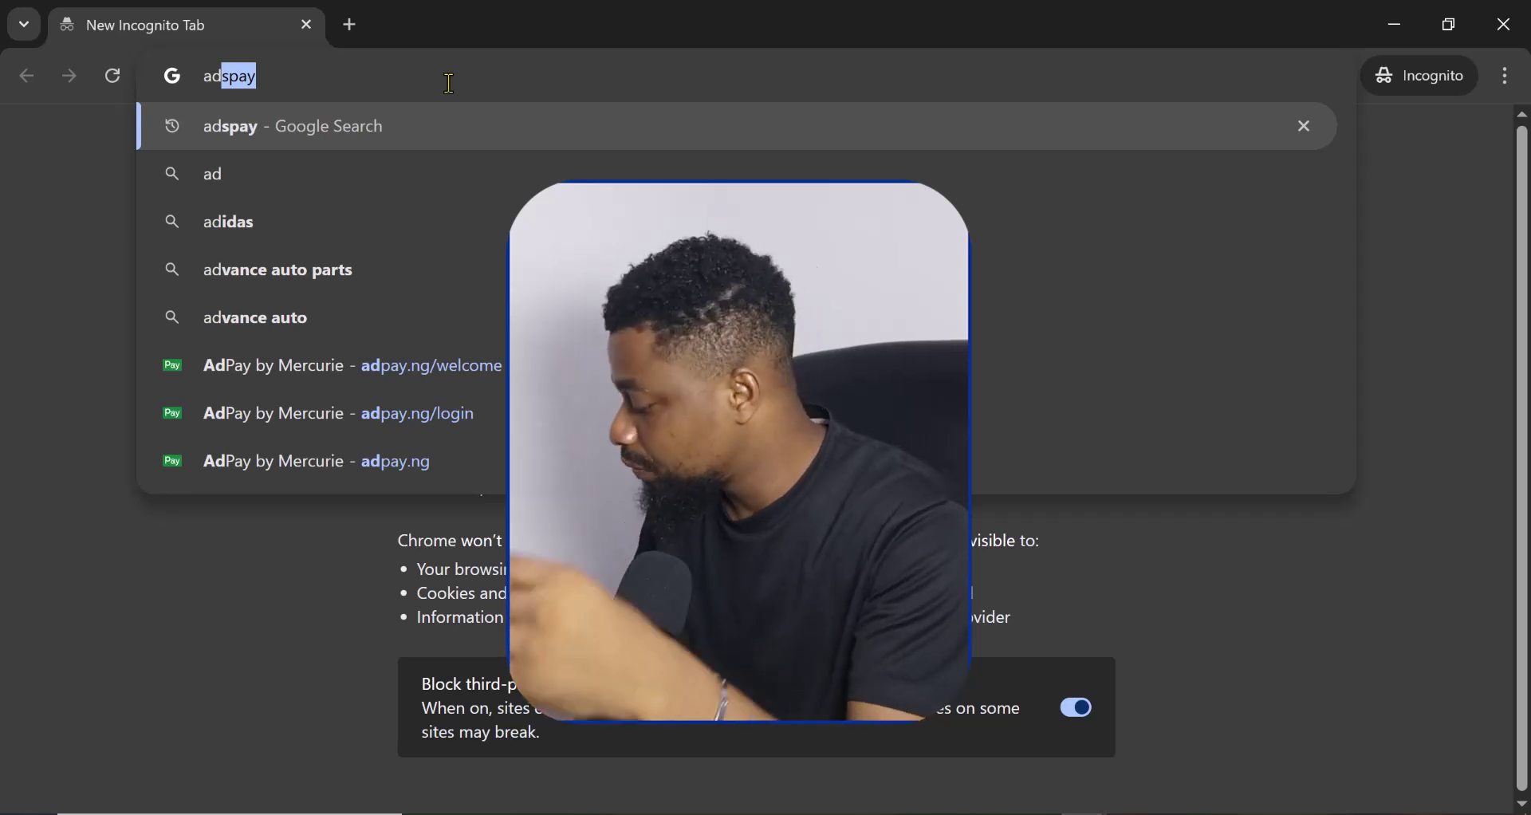
key("Return")
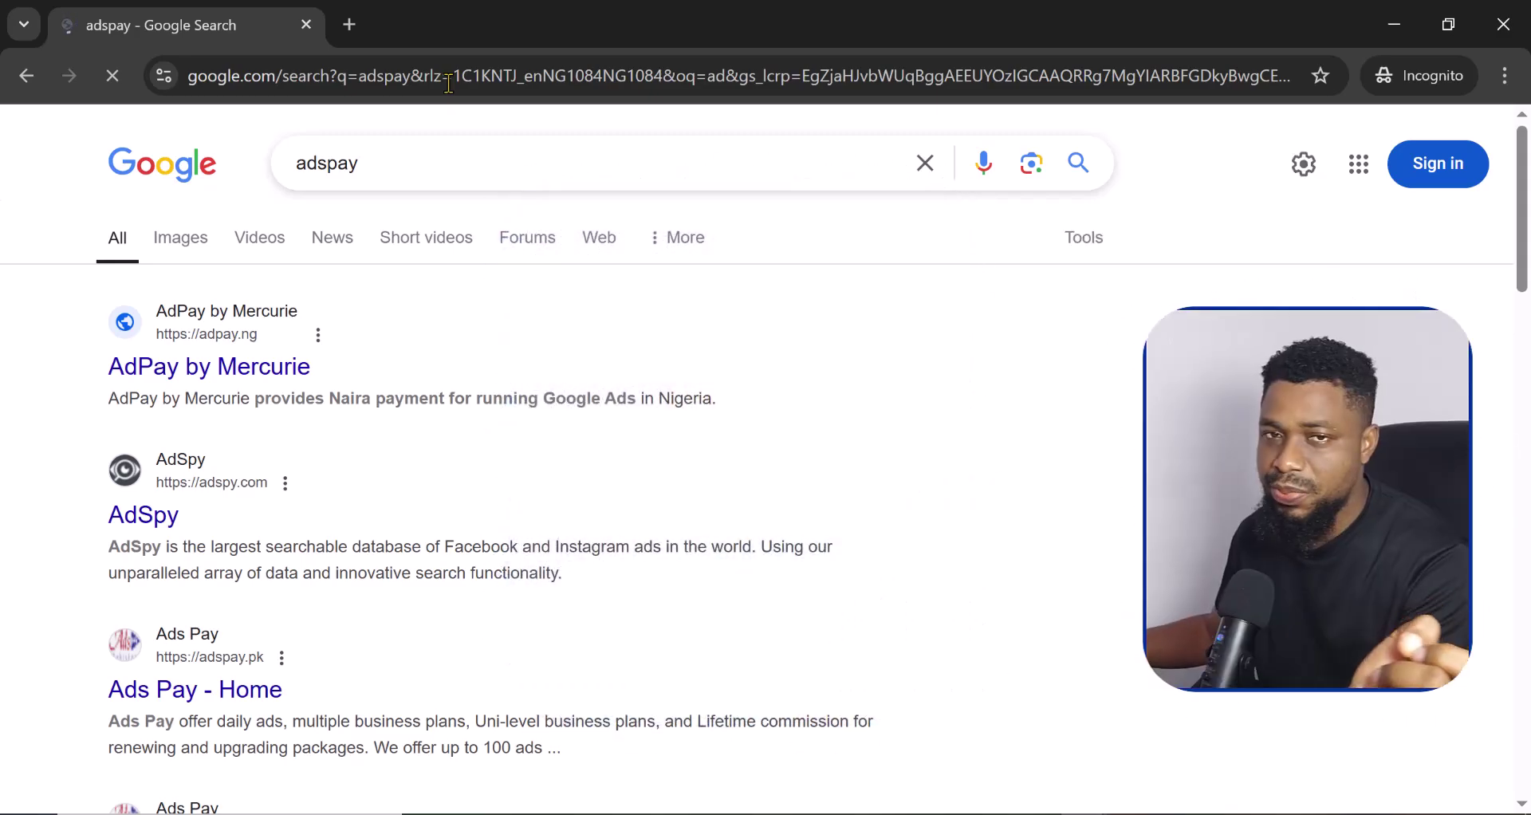
left_click(228, 373)
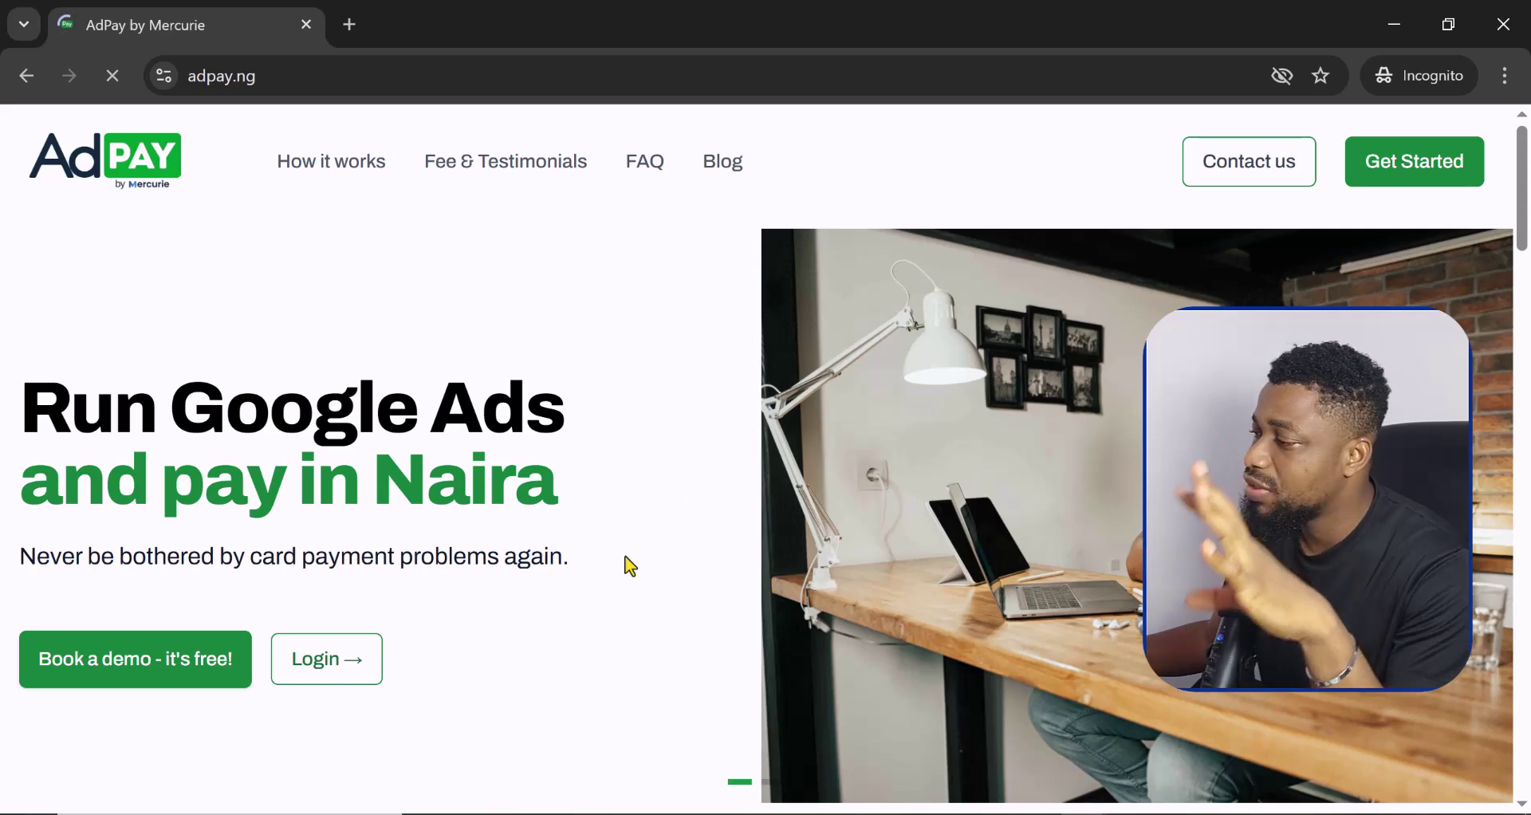
Step: Scroll through the homepage's five setup steps and highlight the ₦100,000 minimum ad spend line
scroll(654, 554, "down", 9)
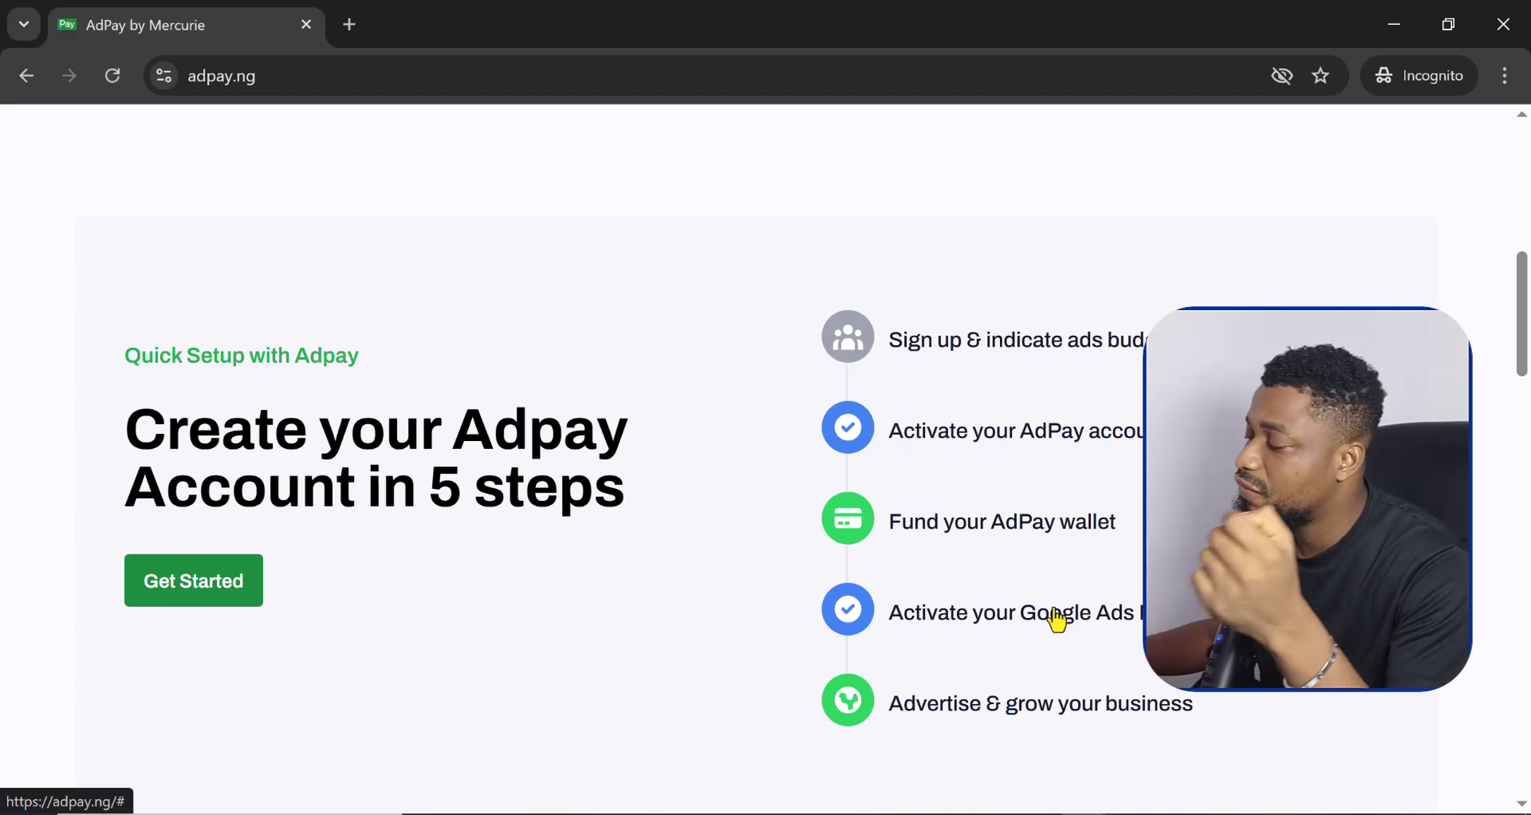
scroll(1058, 621, "down", 9)
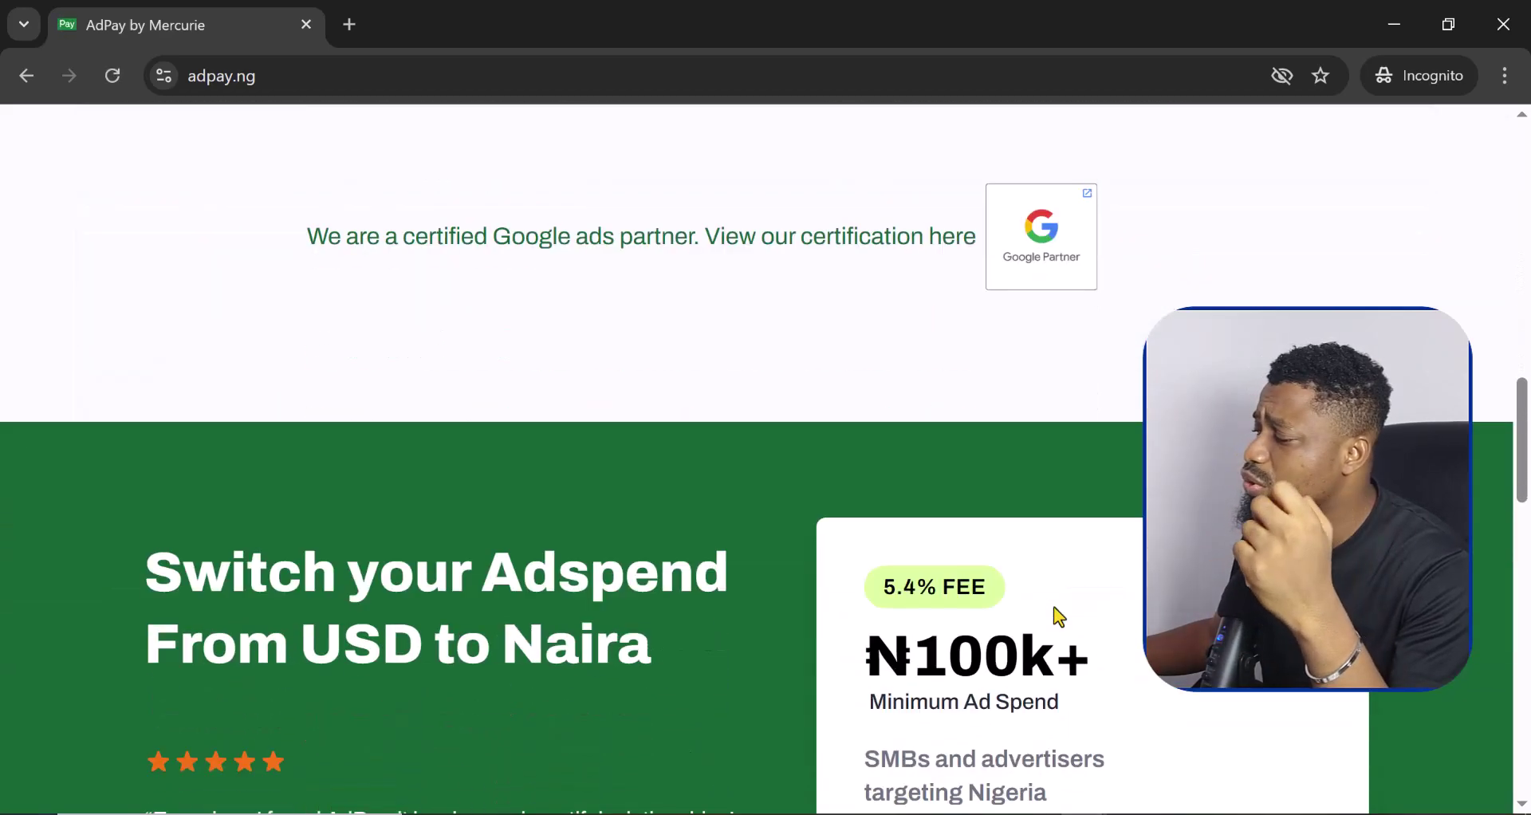
scroll(1059, 615, "down", 3)
scroll(1058, 615, "down", 2)
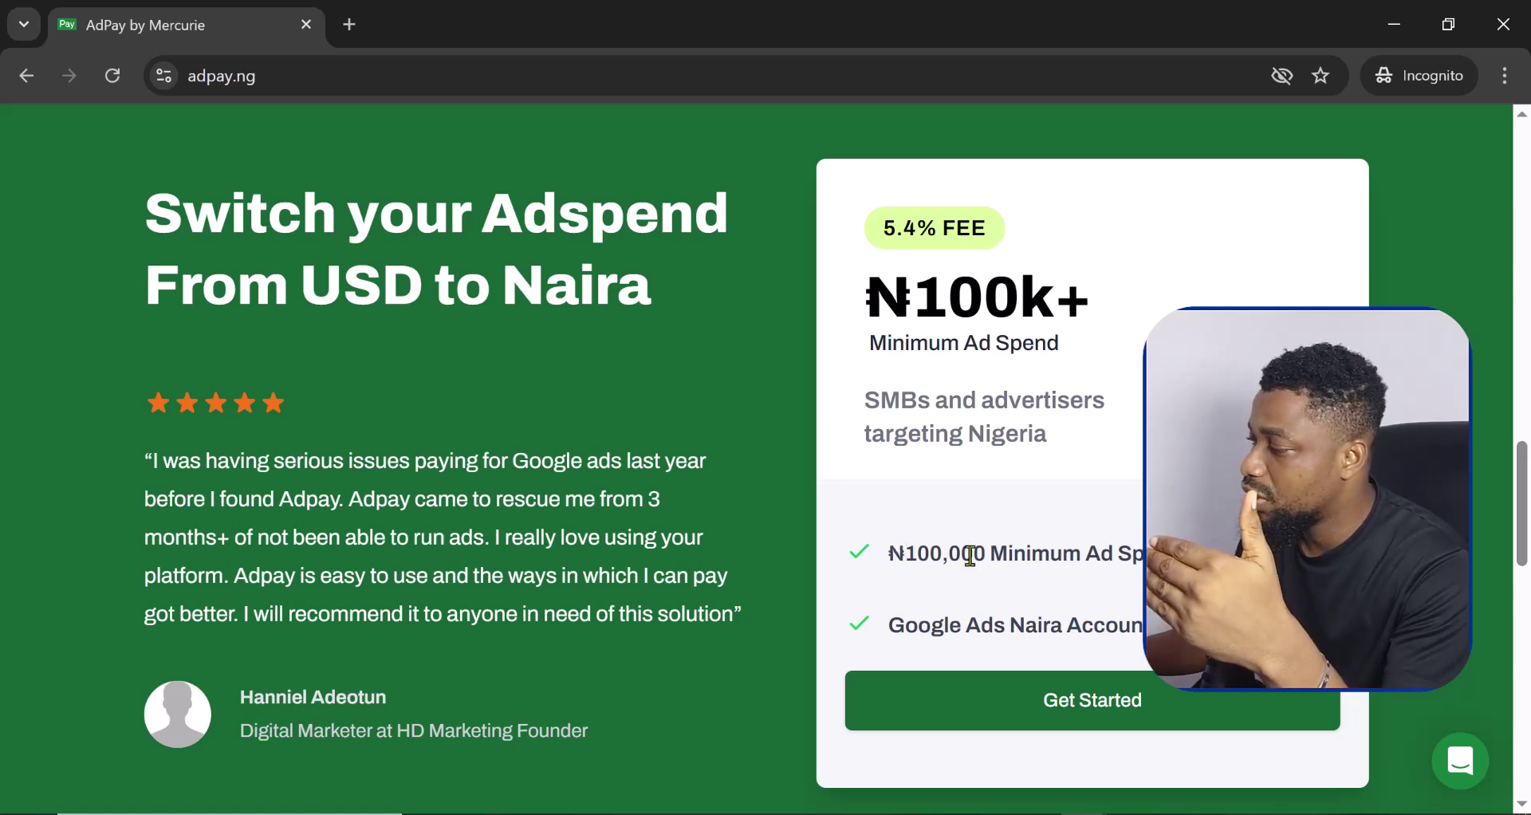
left_click_drag(889, 554, 1181, 555)
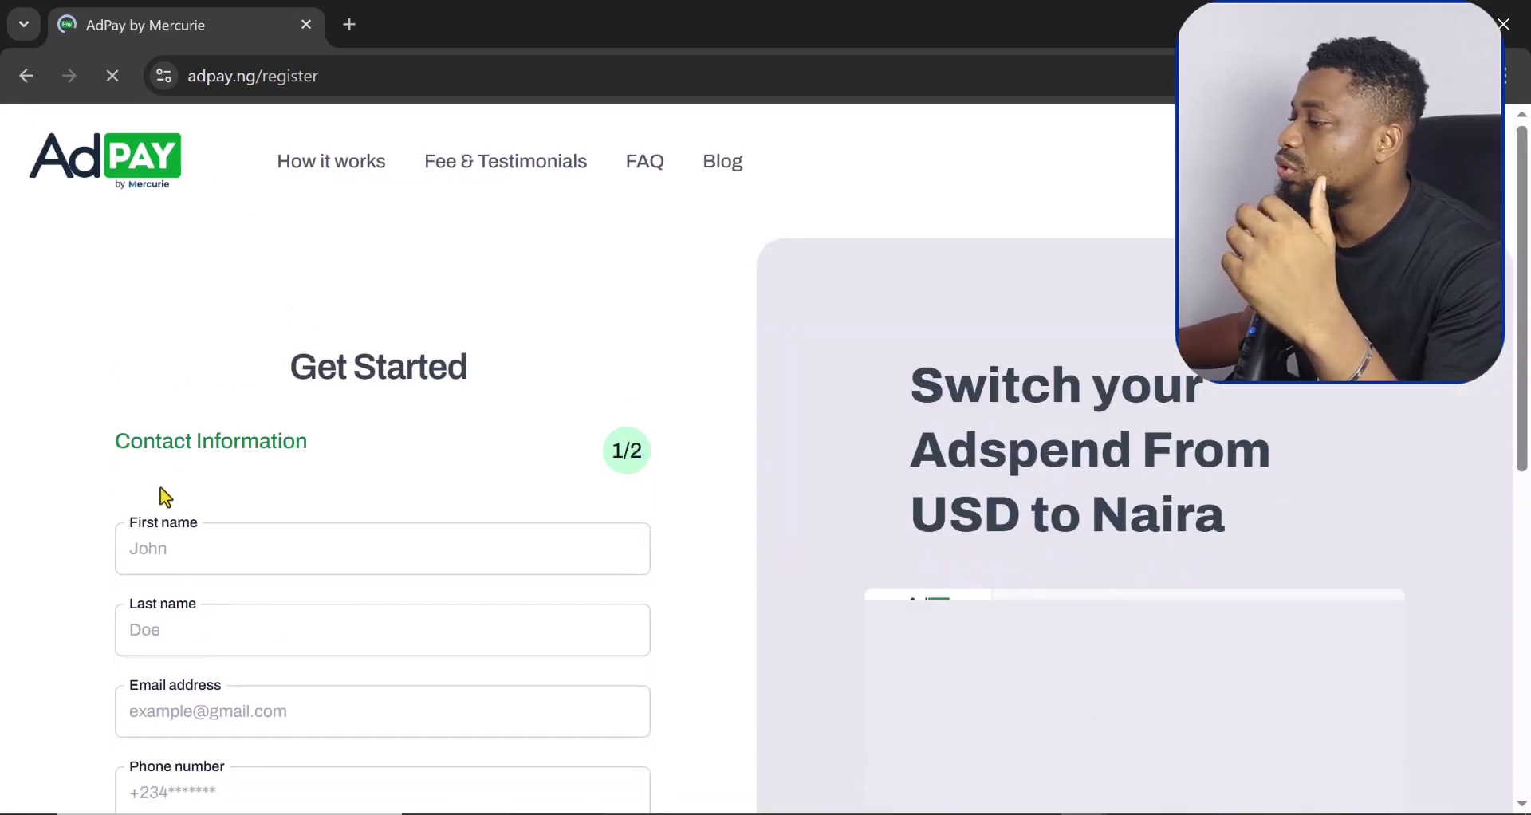
scroll(161, 495, "down", 2)
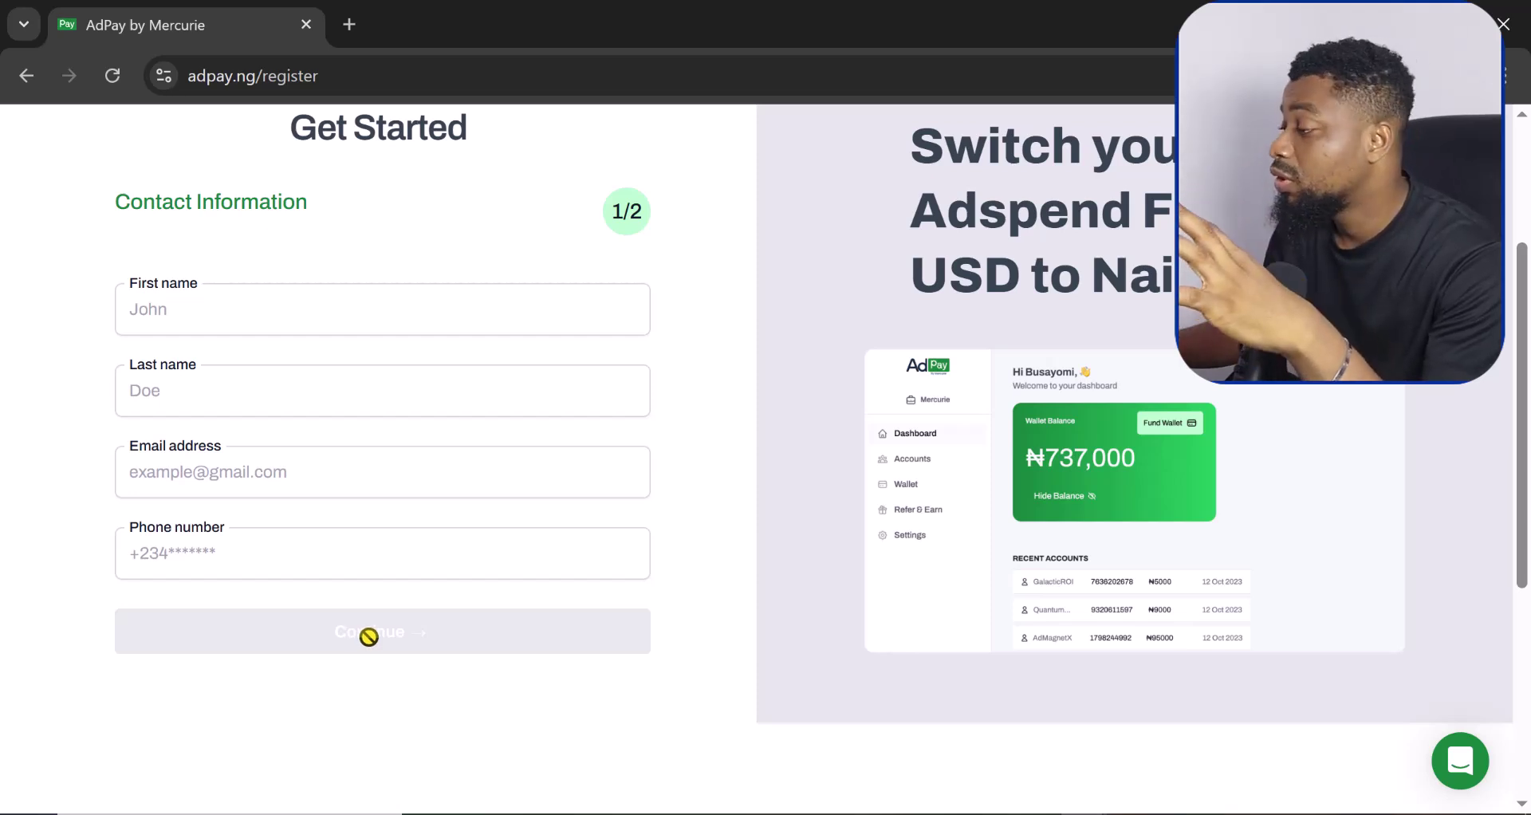
scroll(475, 557, "up", 3)
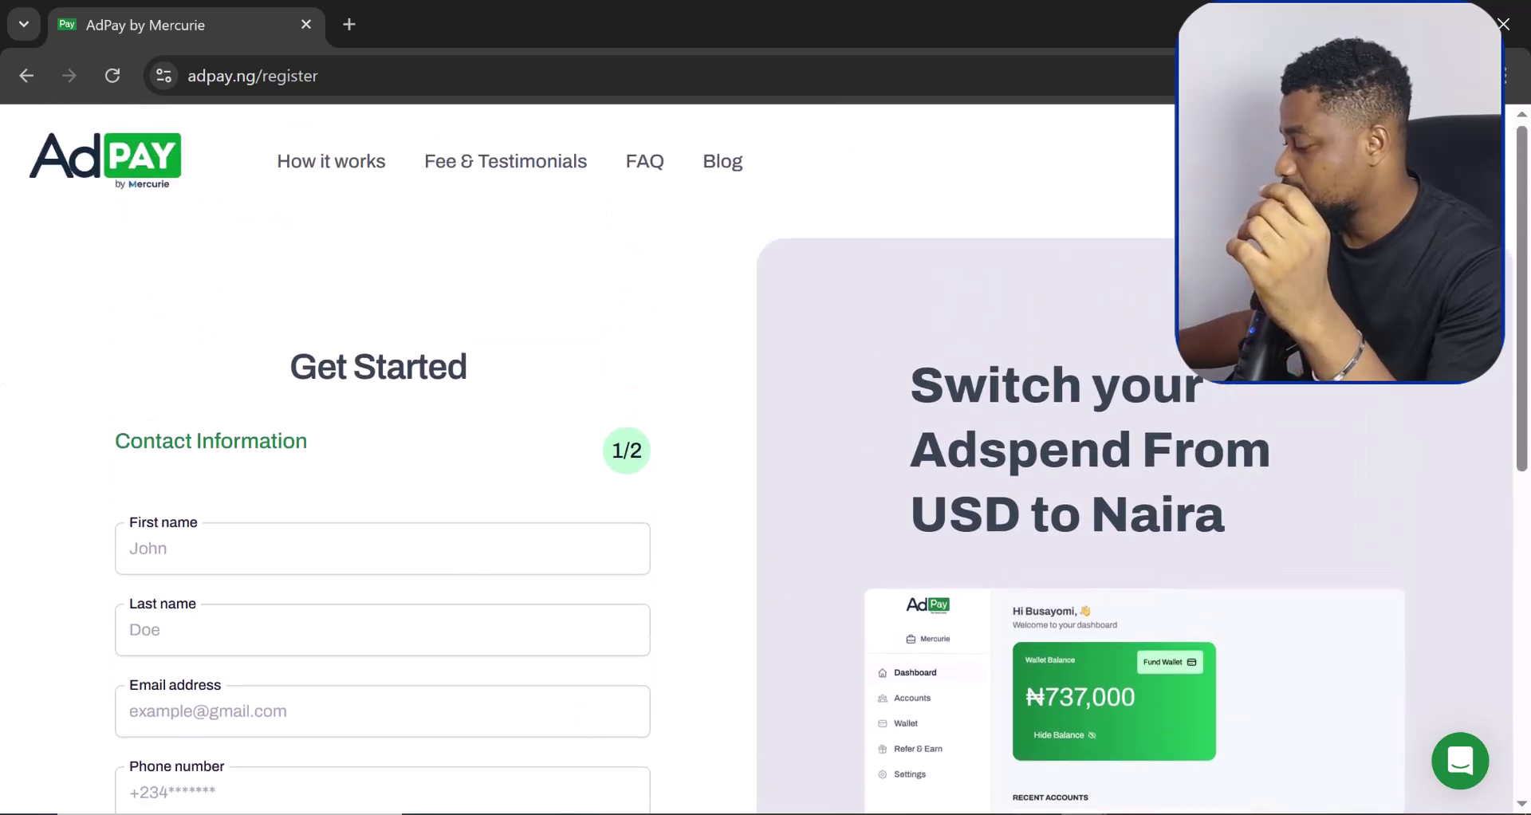
Step: Switch to the logged-in AdPay dashboard window and advance the welcome tour to Fund Your Wallet
left_click(901, 711)
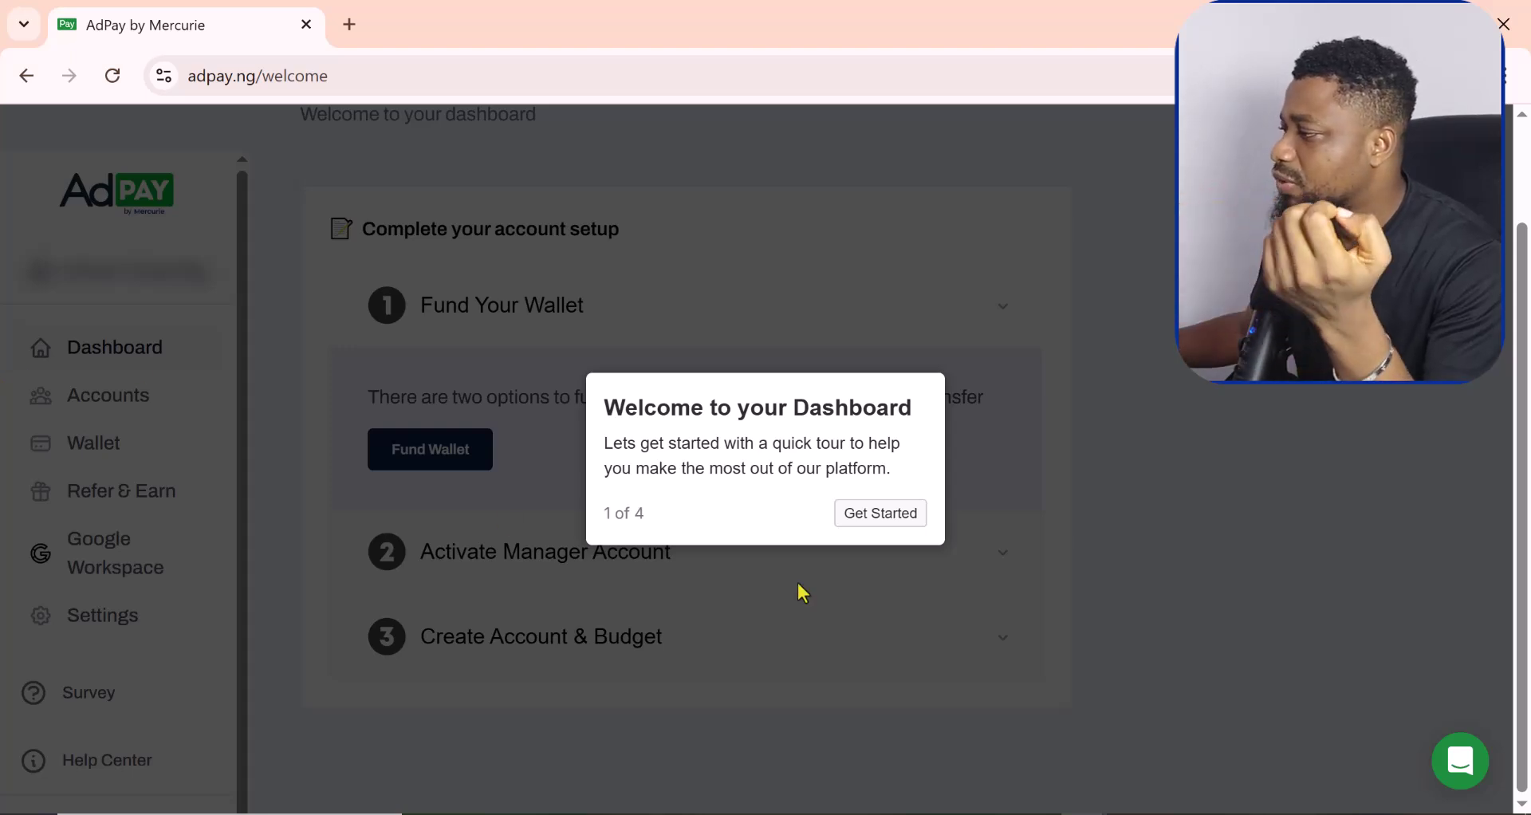
left_click(881, 515)
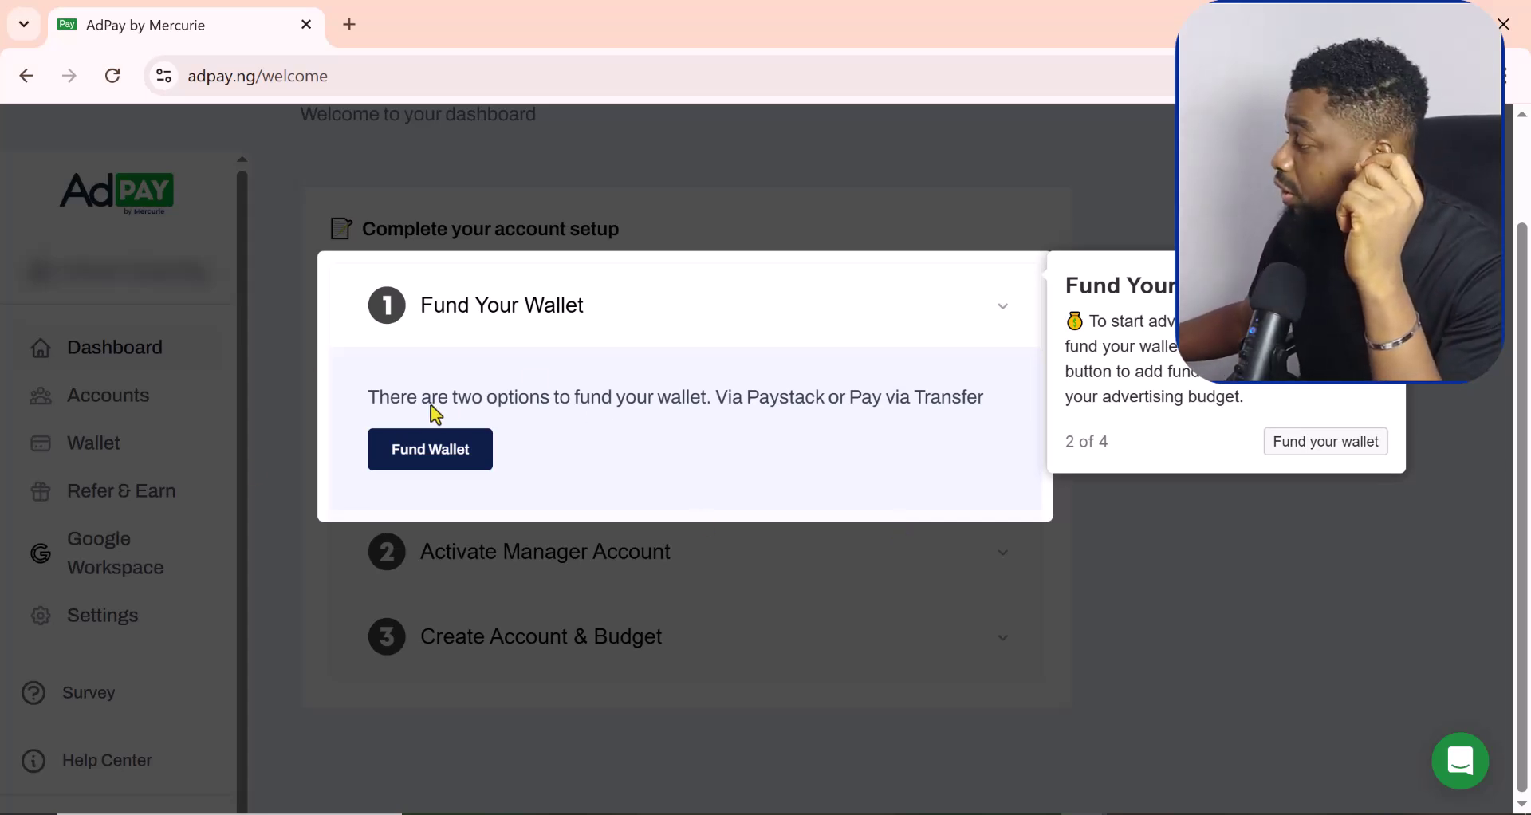
Step: Open the wallet funding options and pick the Pay with Paystack instant-funding method
left_click(1329, 447)
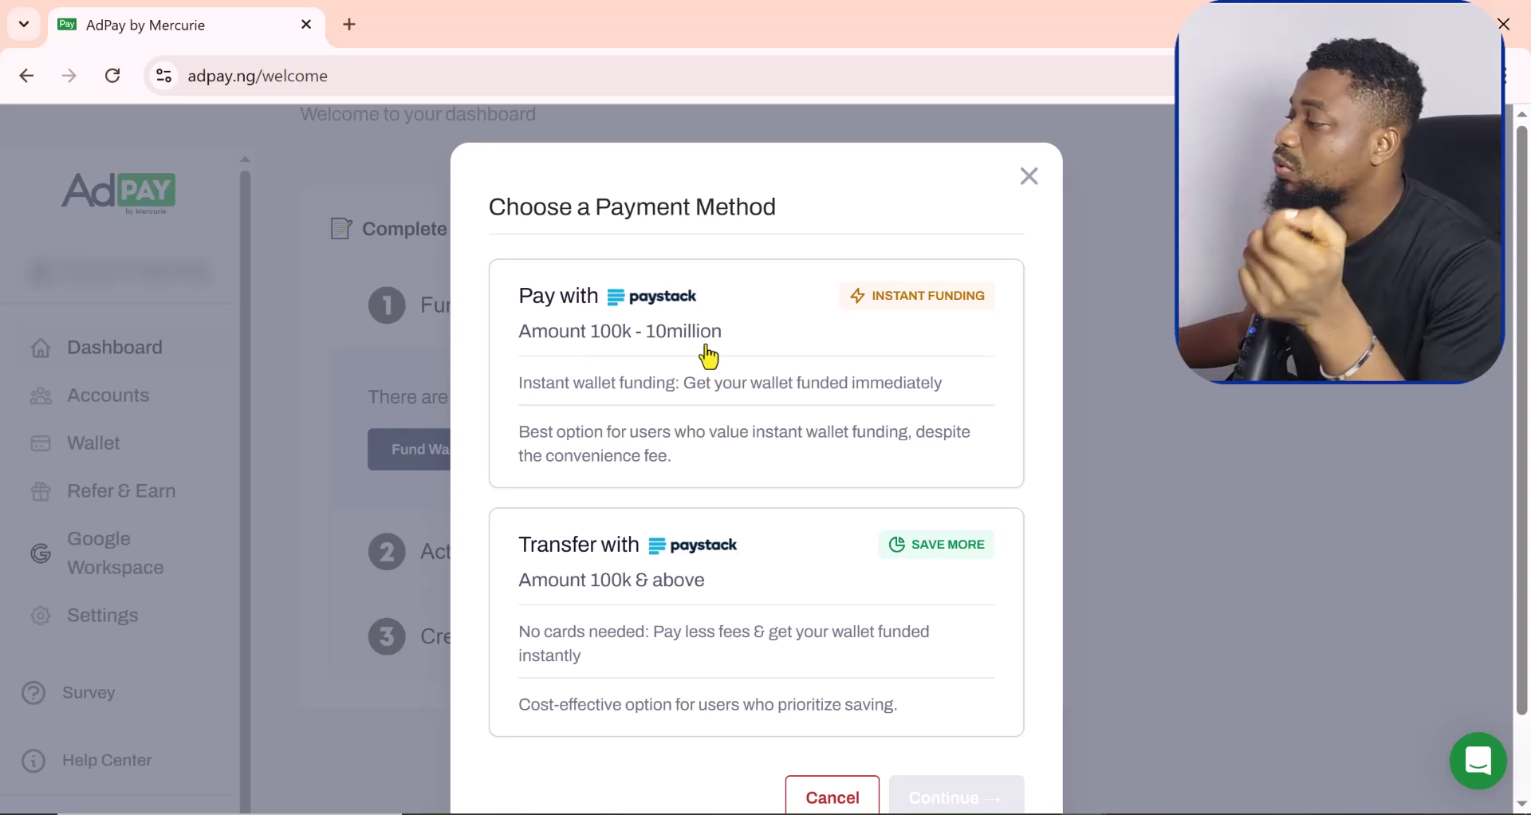
scroll(726, 355, "down", 1)
scroll(769, 407, "up", 1)
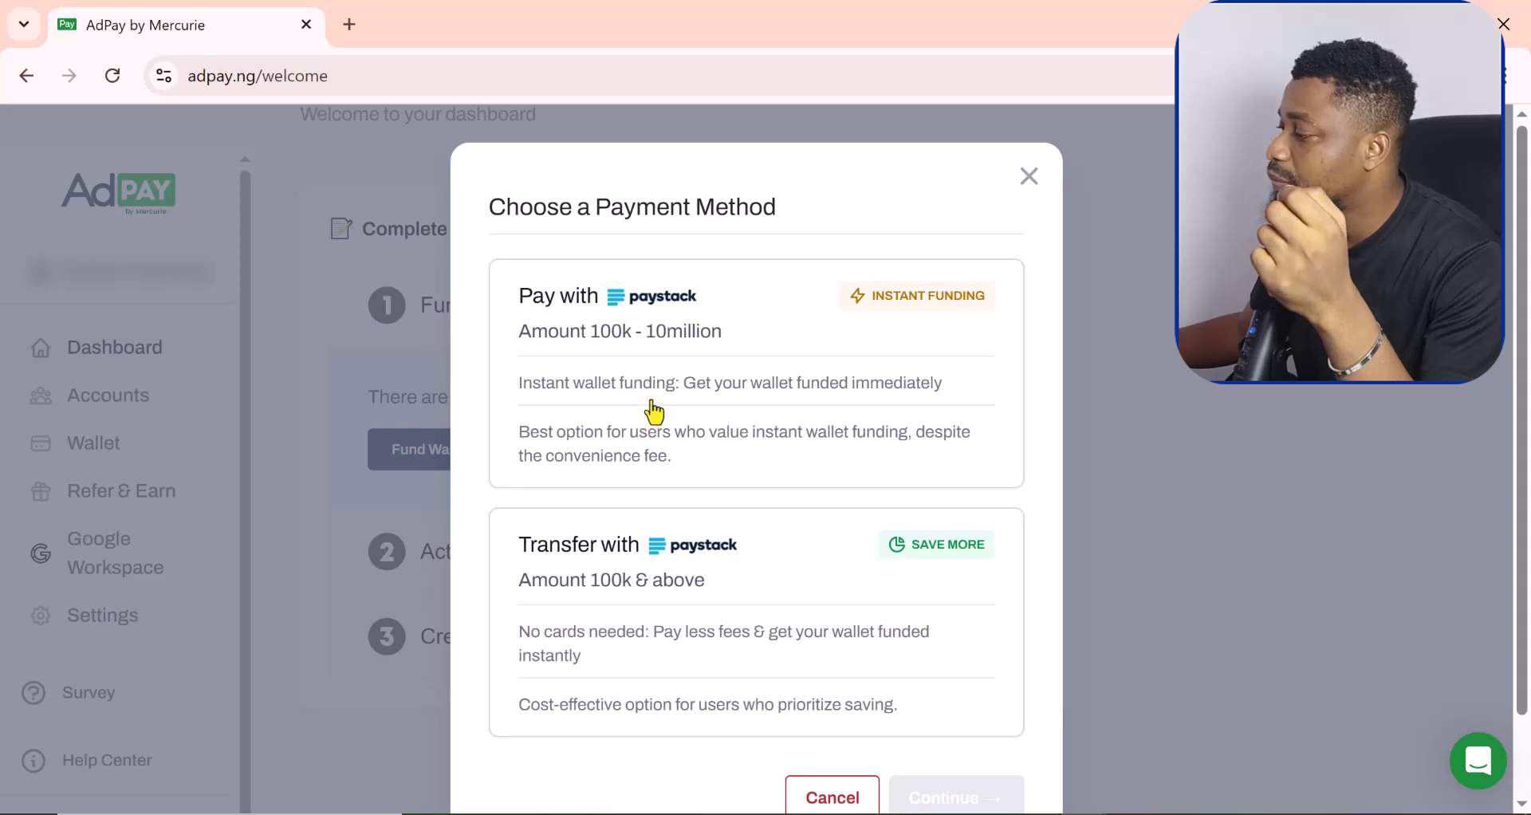
scroll(650, 415, "down", 1)
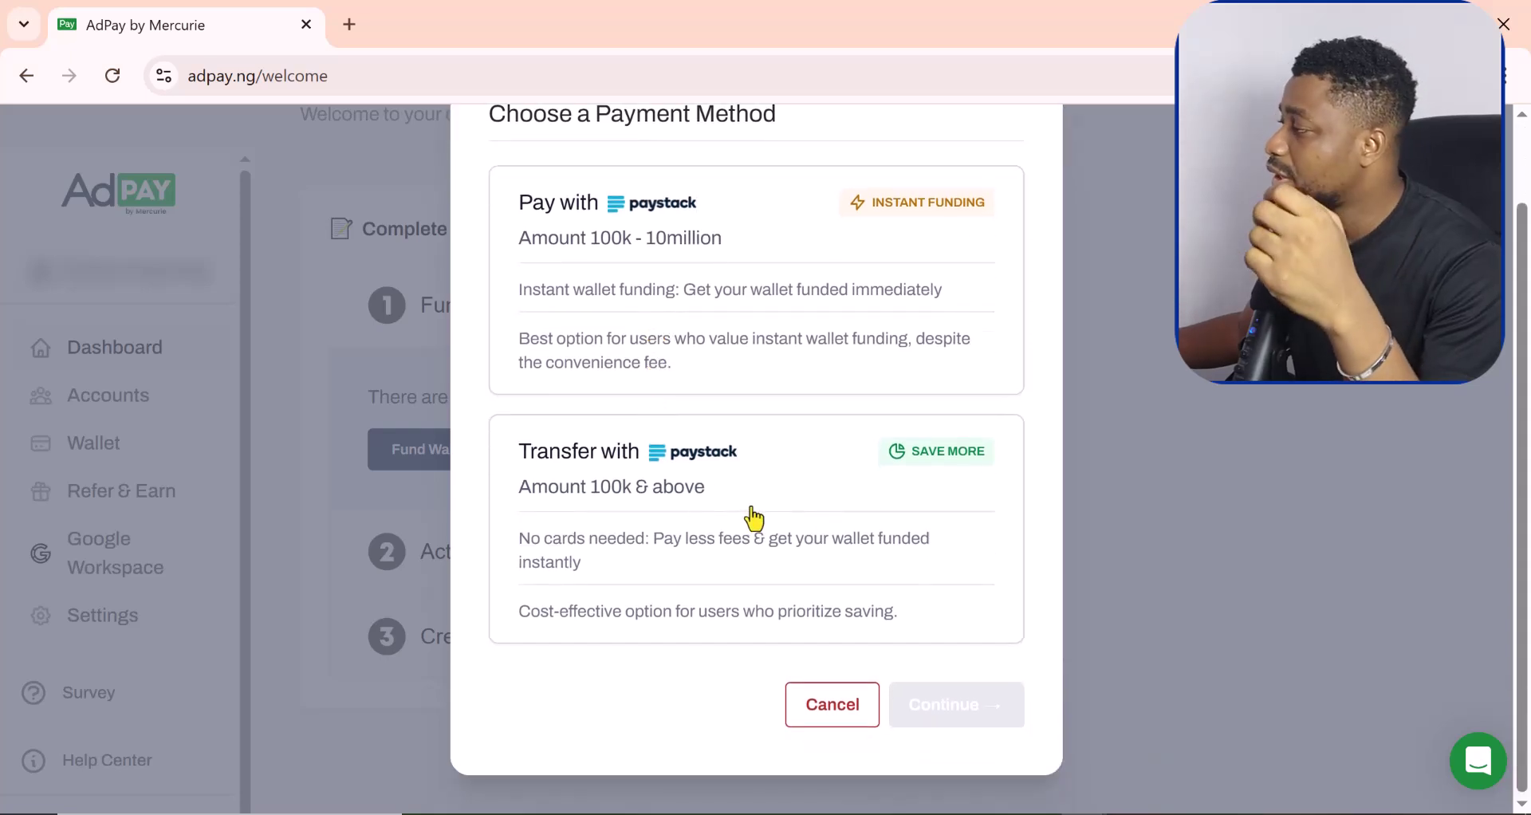
scroll(752, 510, "up", 1)
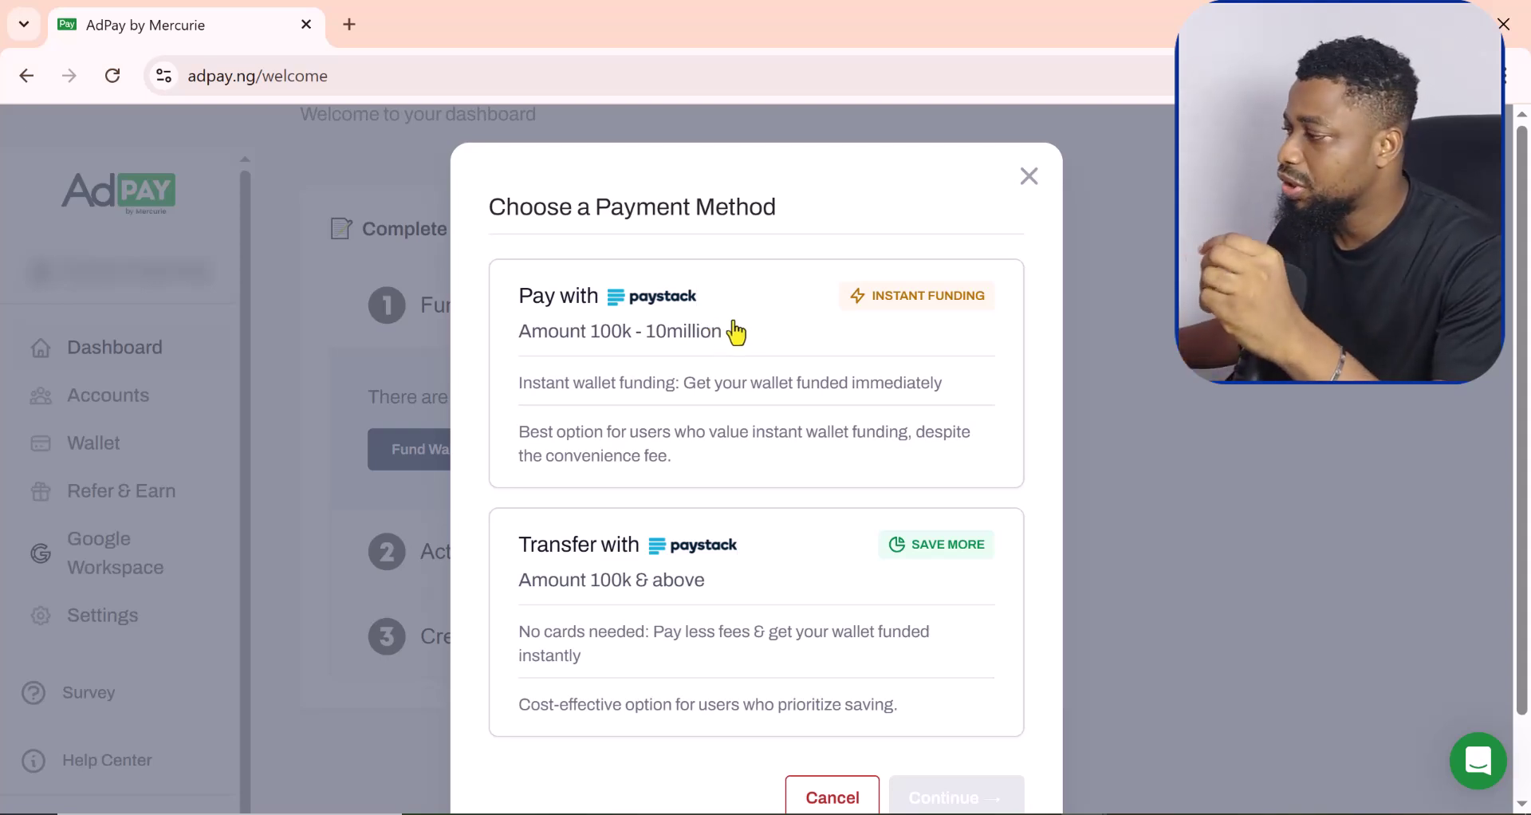
scroll(729, 526, "down", 2)
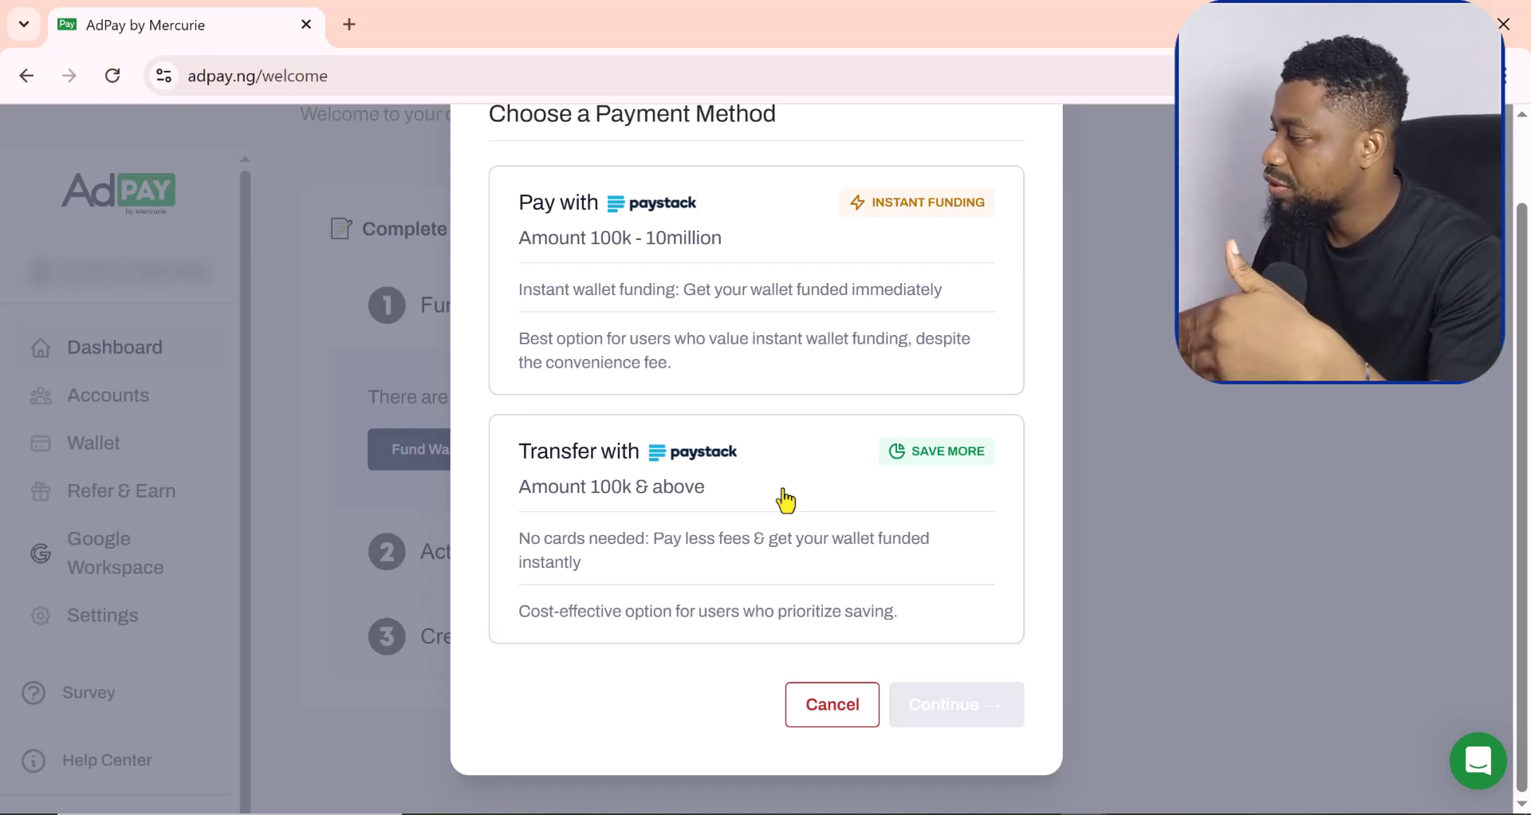
left_click(775, 265)
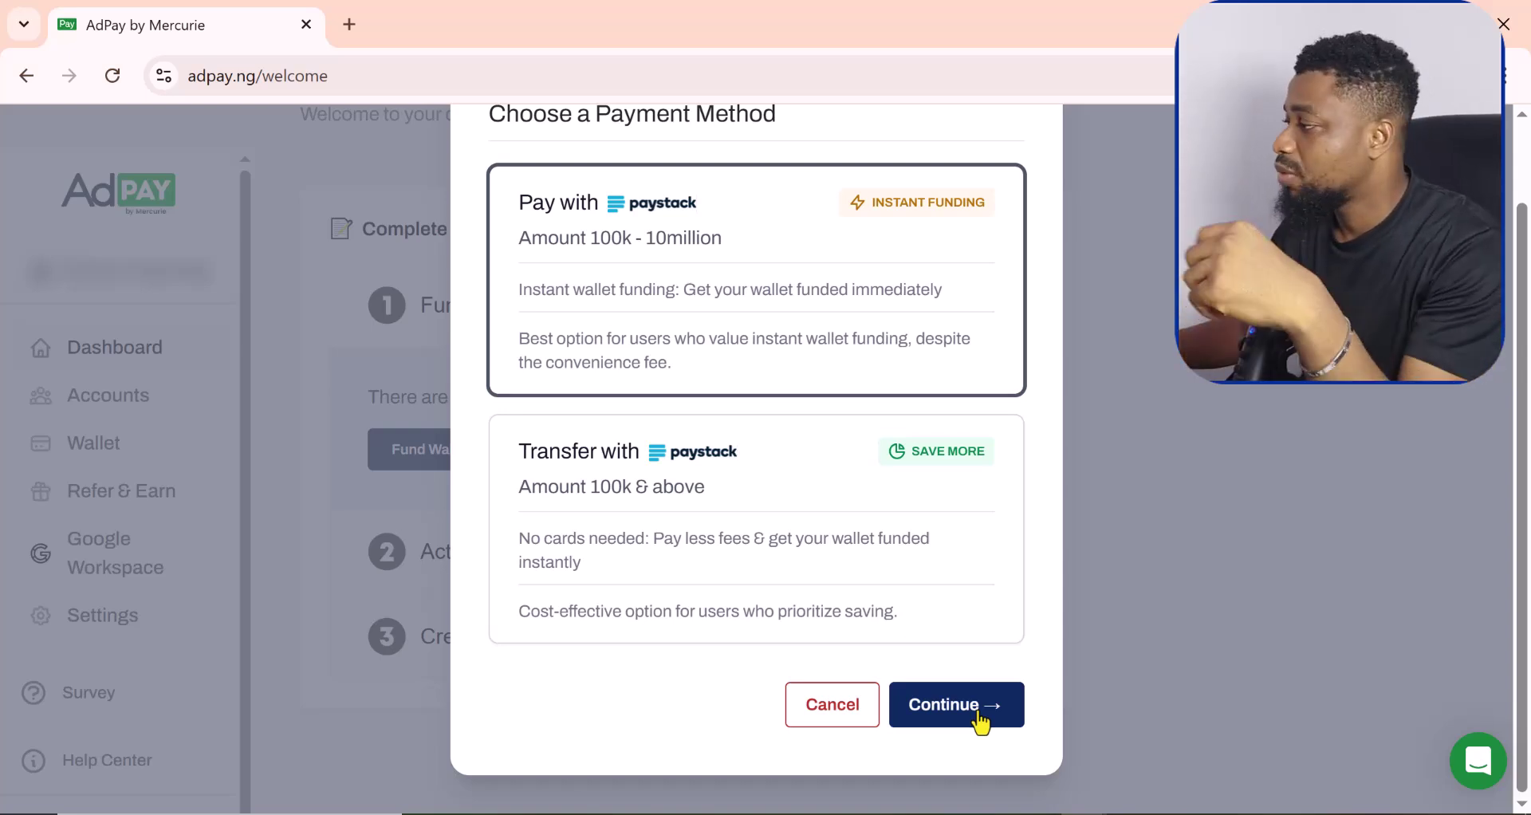
Step: Enter a ₦100,000 funding amount and bring up the ₦114,612 billing summary
left_click(981, 721)
left_click(630, 472)
type("1")
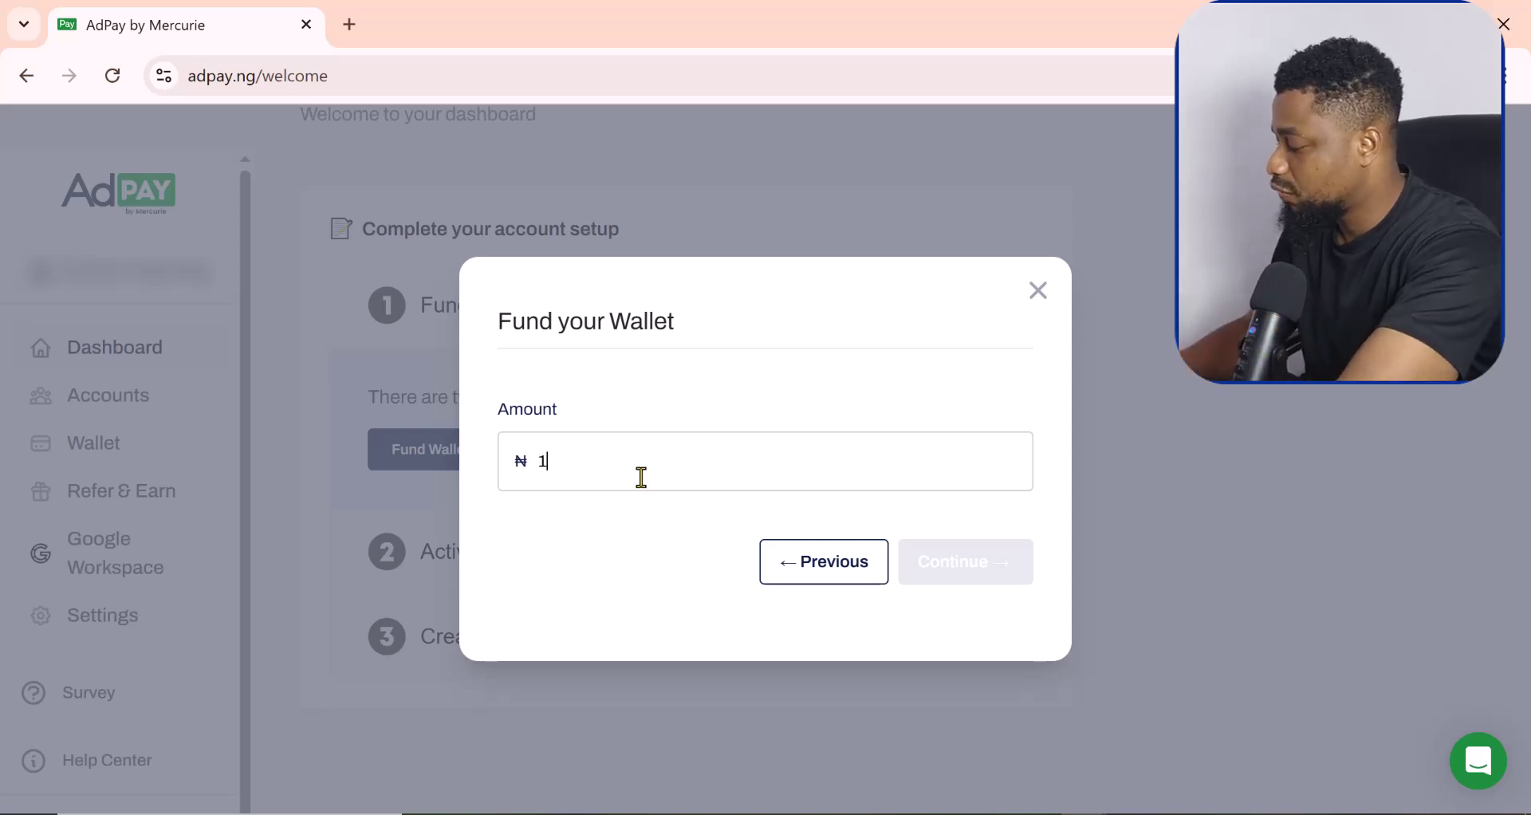
type("00000")
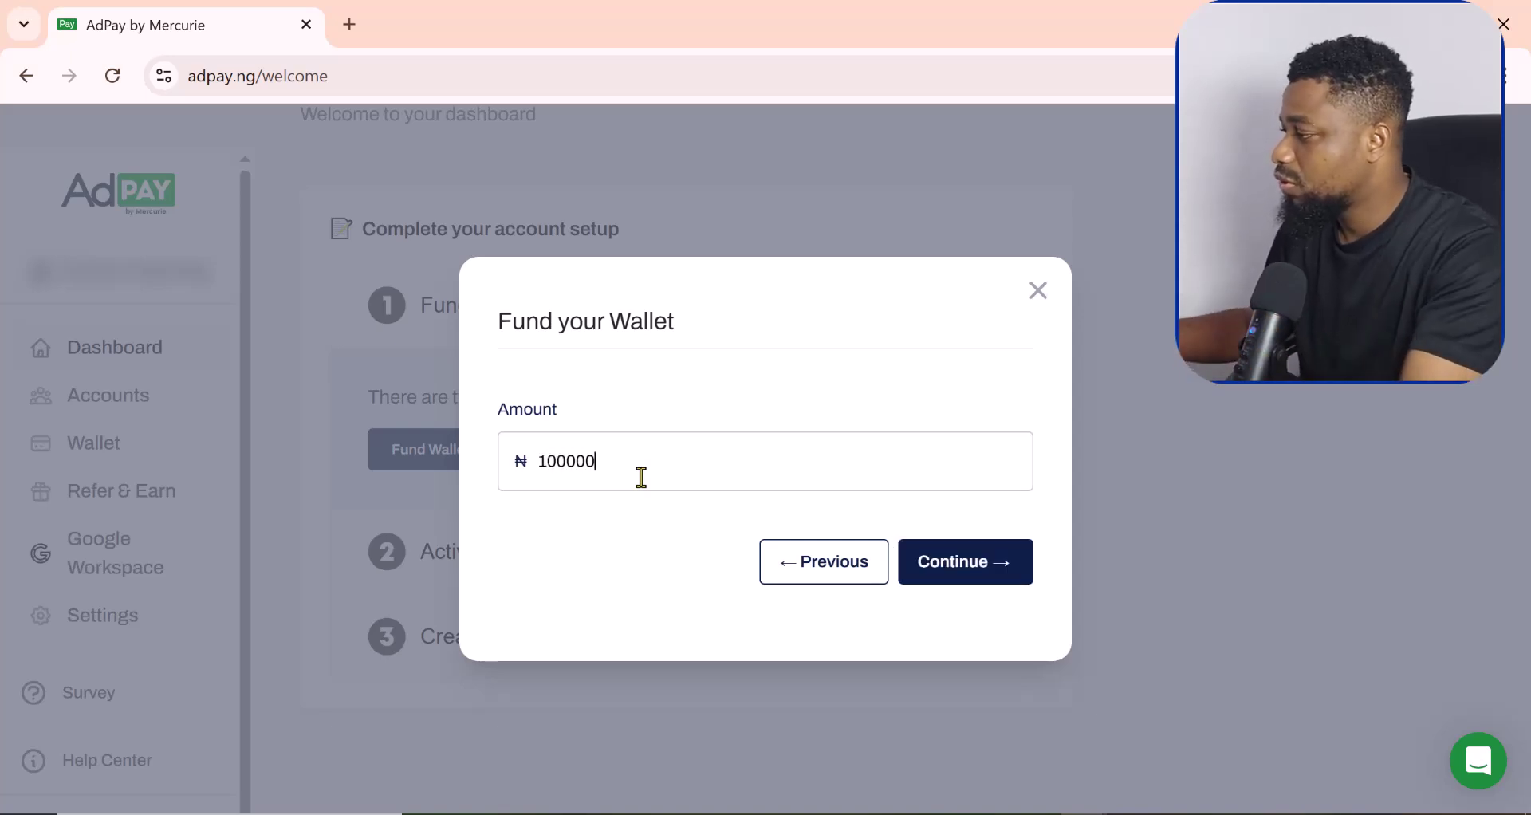
left_click(981, 566)
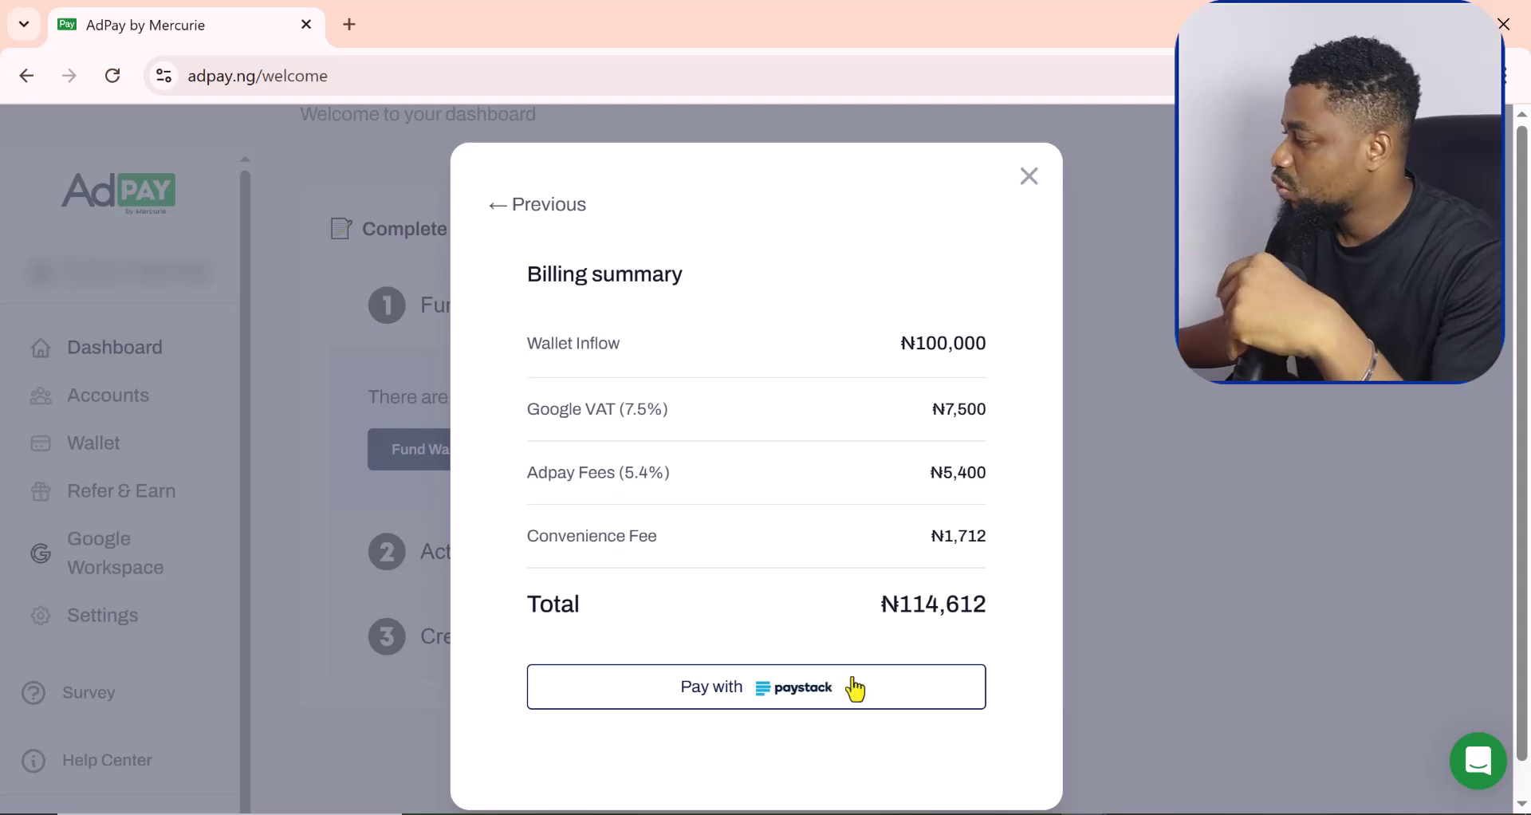
Step: Redo wallet funding with the bank transfer option for ₦100,000 and view its billing summary
left_click(1029, 182)
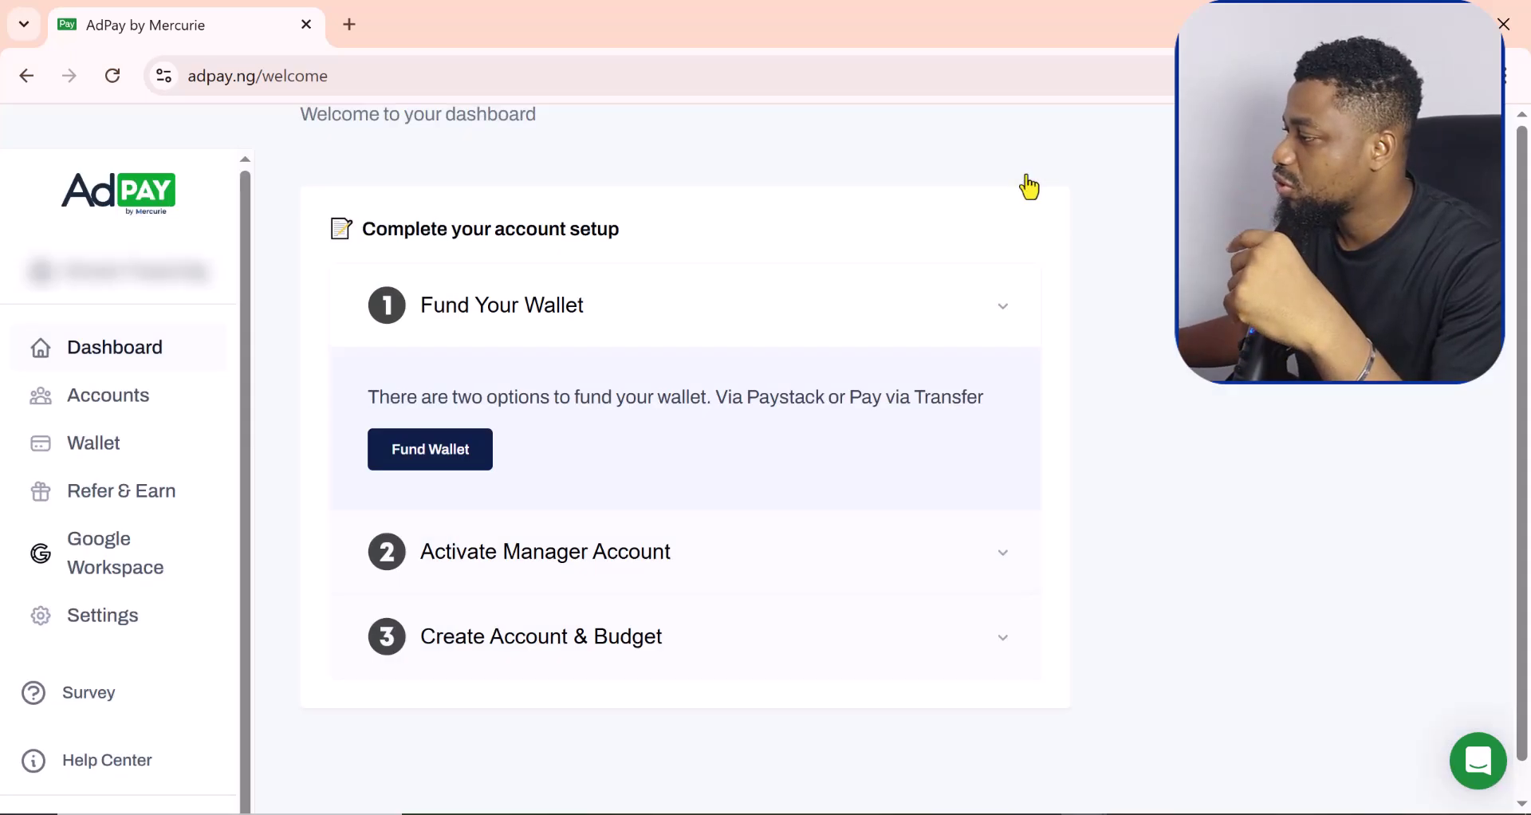
left_click(453, 456)
left_click(799, 598)
scroll(986, 745, "down", 1)
left_click(982, 724)
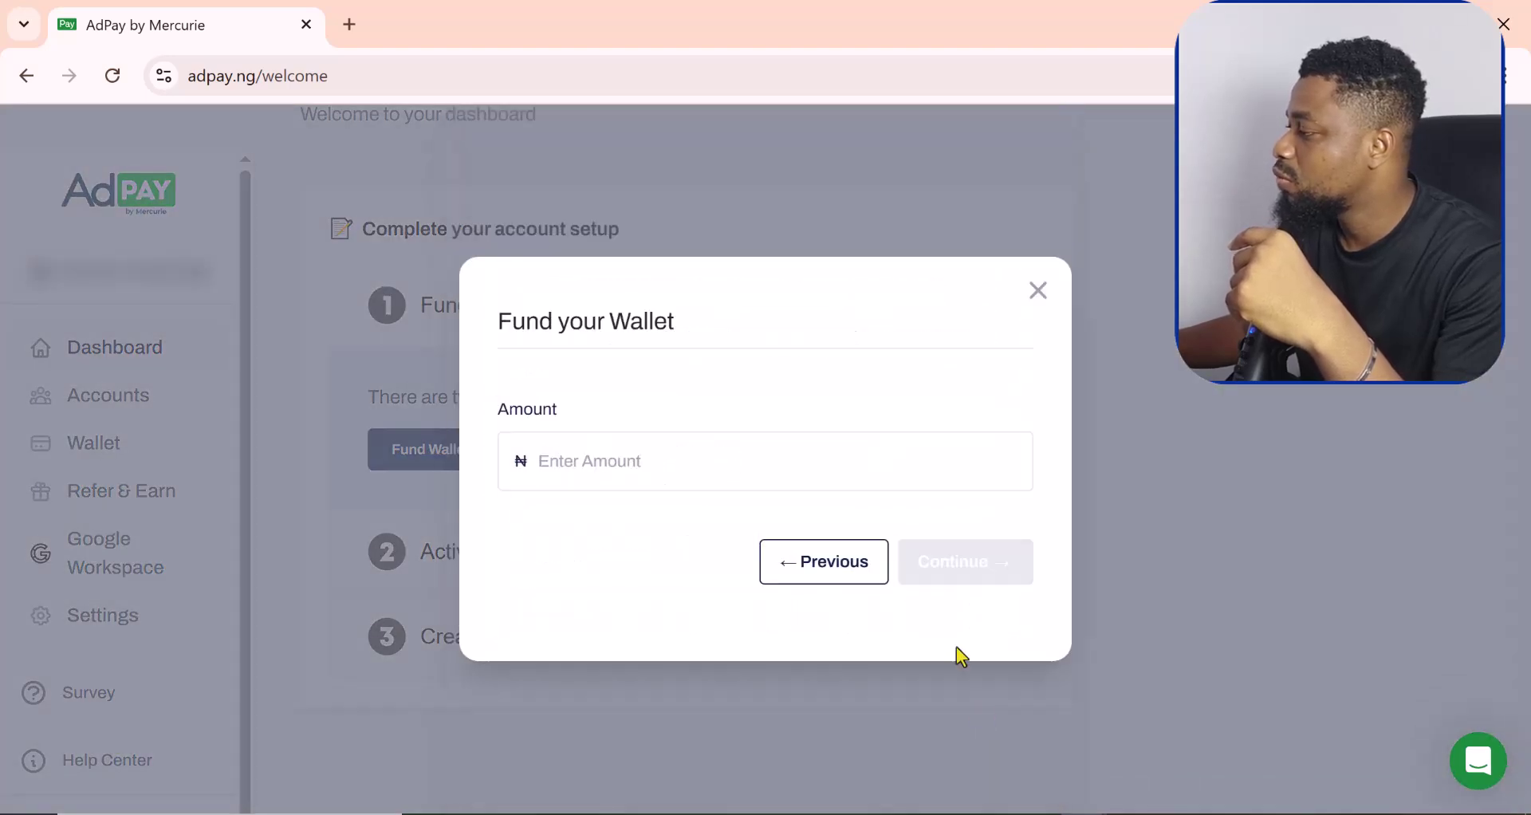
left_click(639, 465)
type("100000")
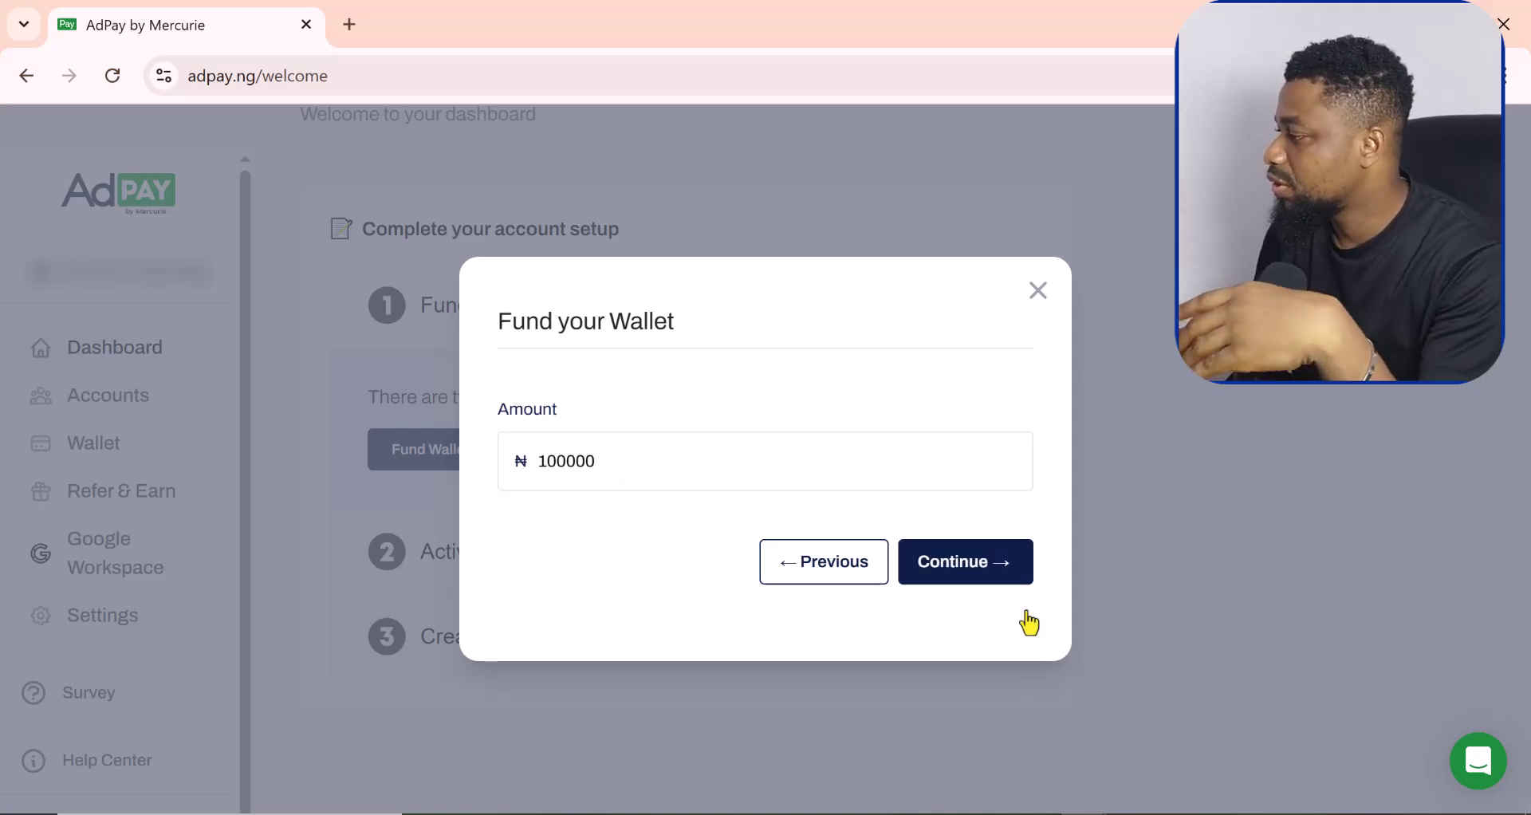
left_click(951, 565)
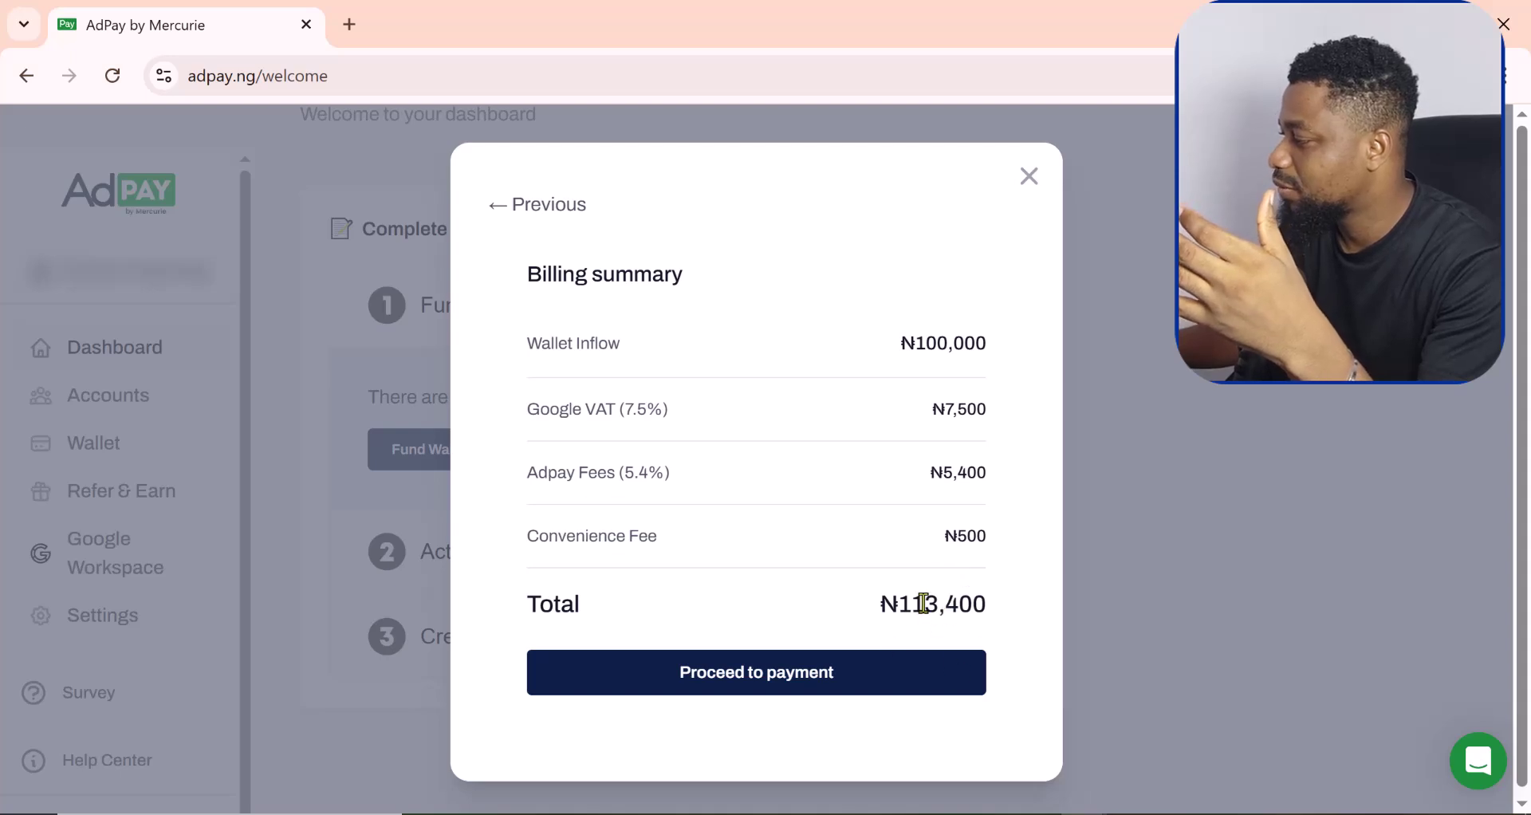
Step: Restart funding with instant Paystack payment for ₦100,000, showing the ₦114,612 billing total
left_click(1032, 179)
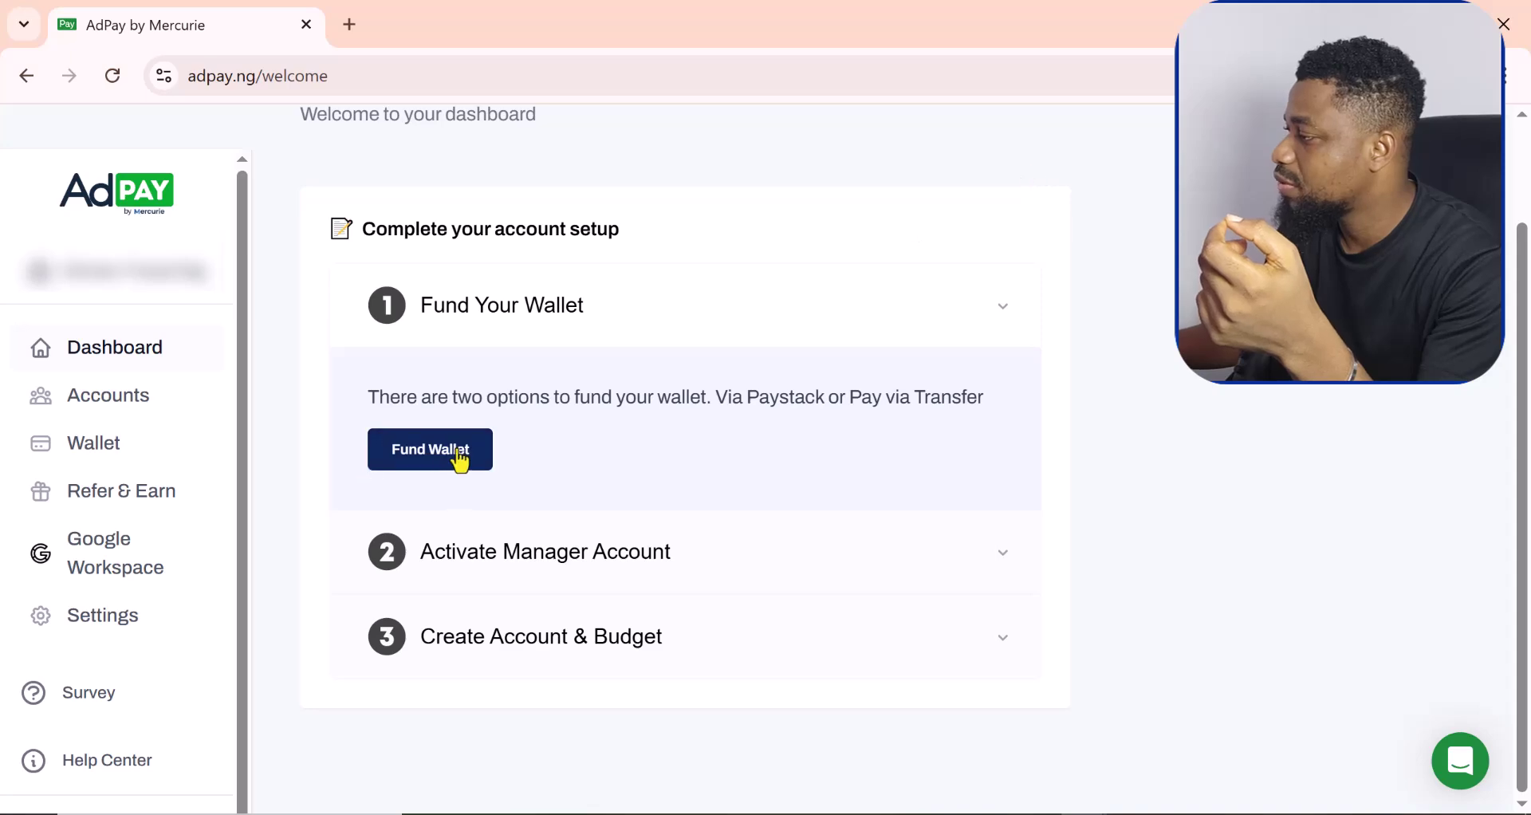
left_click(418, 453)
left_click(878, 362)
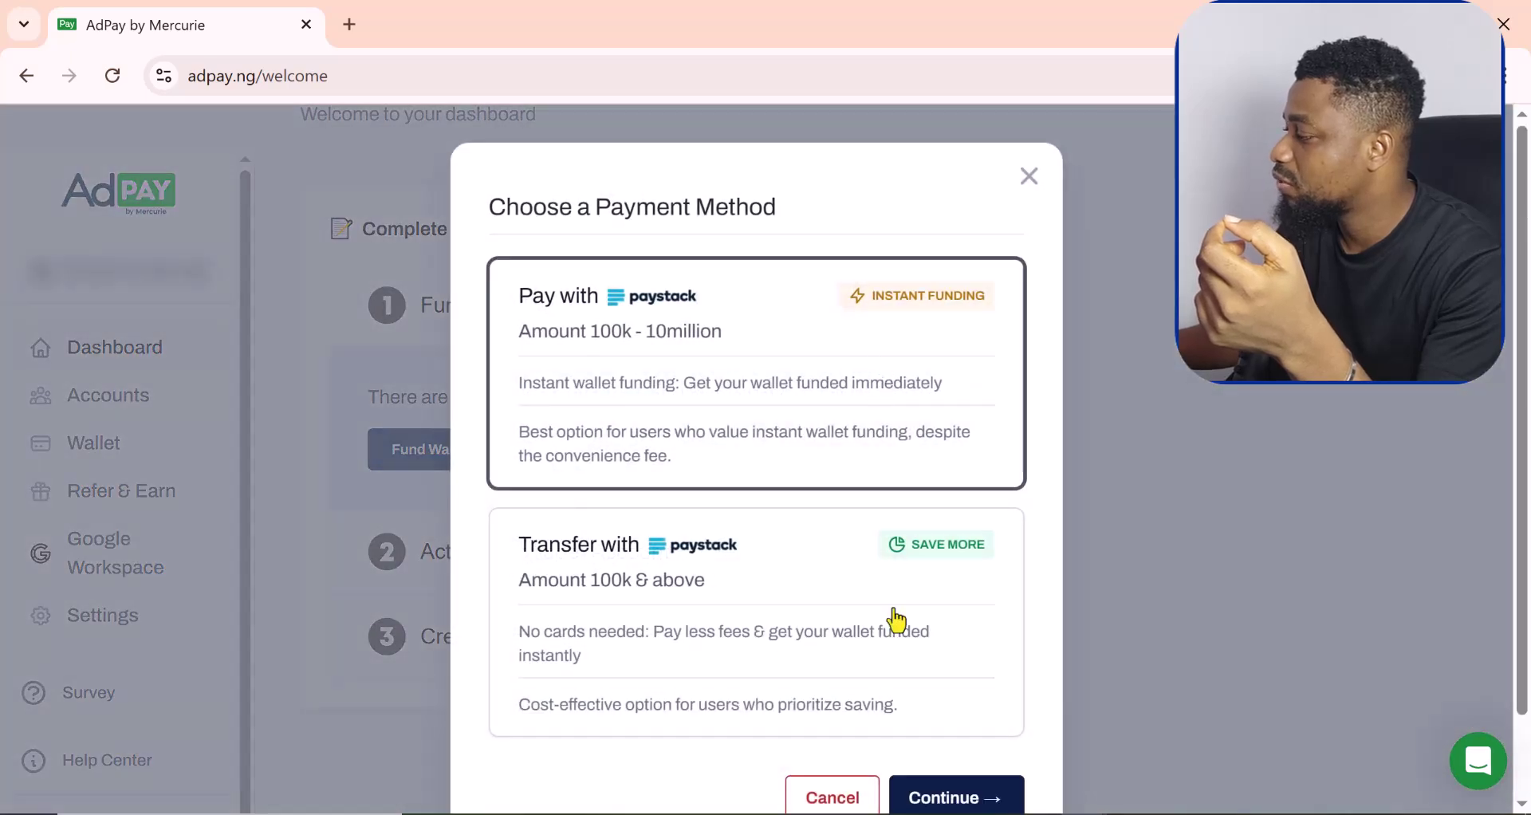
left_click(956, 797)
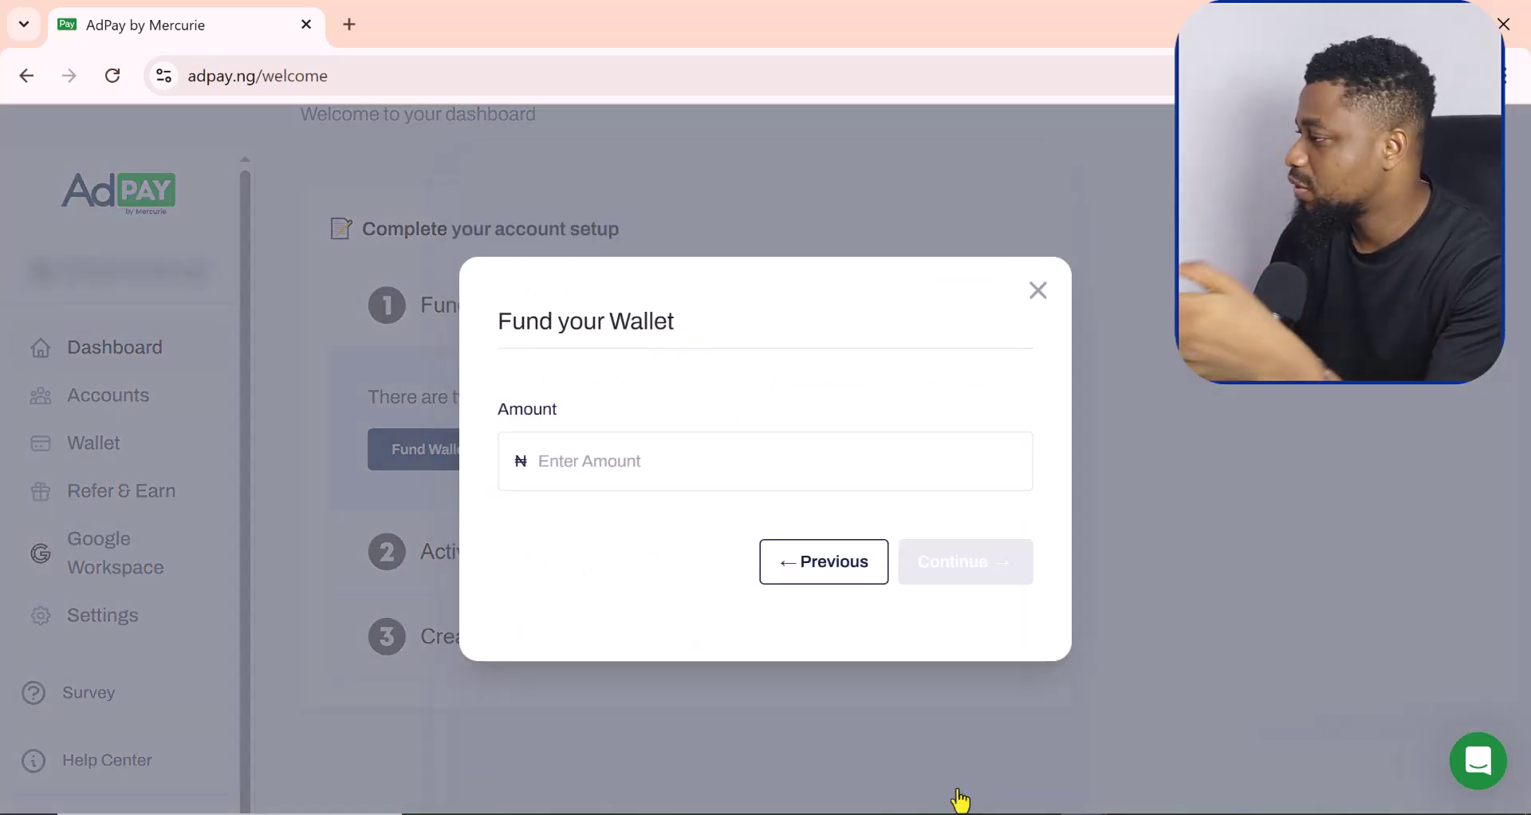
left_click(604, 452)
type("100000")
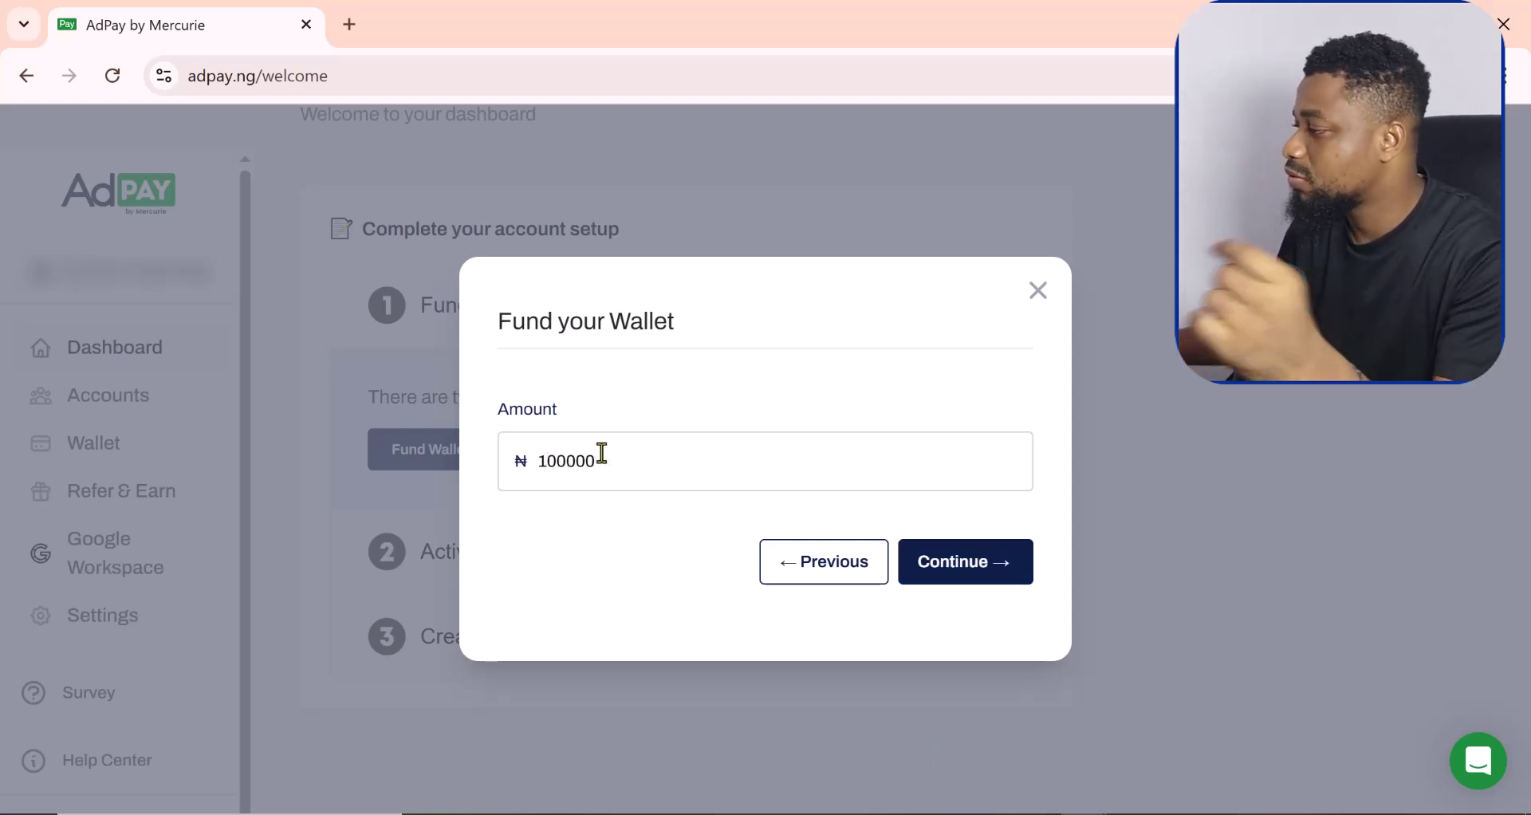
left_click(957, 580)
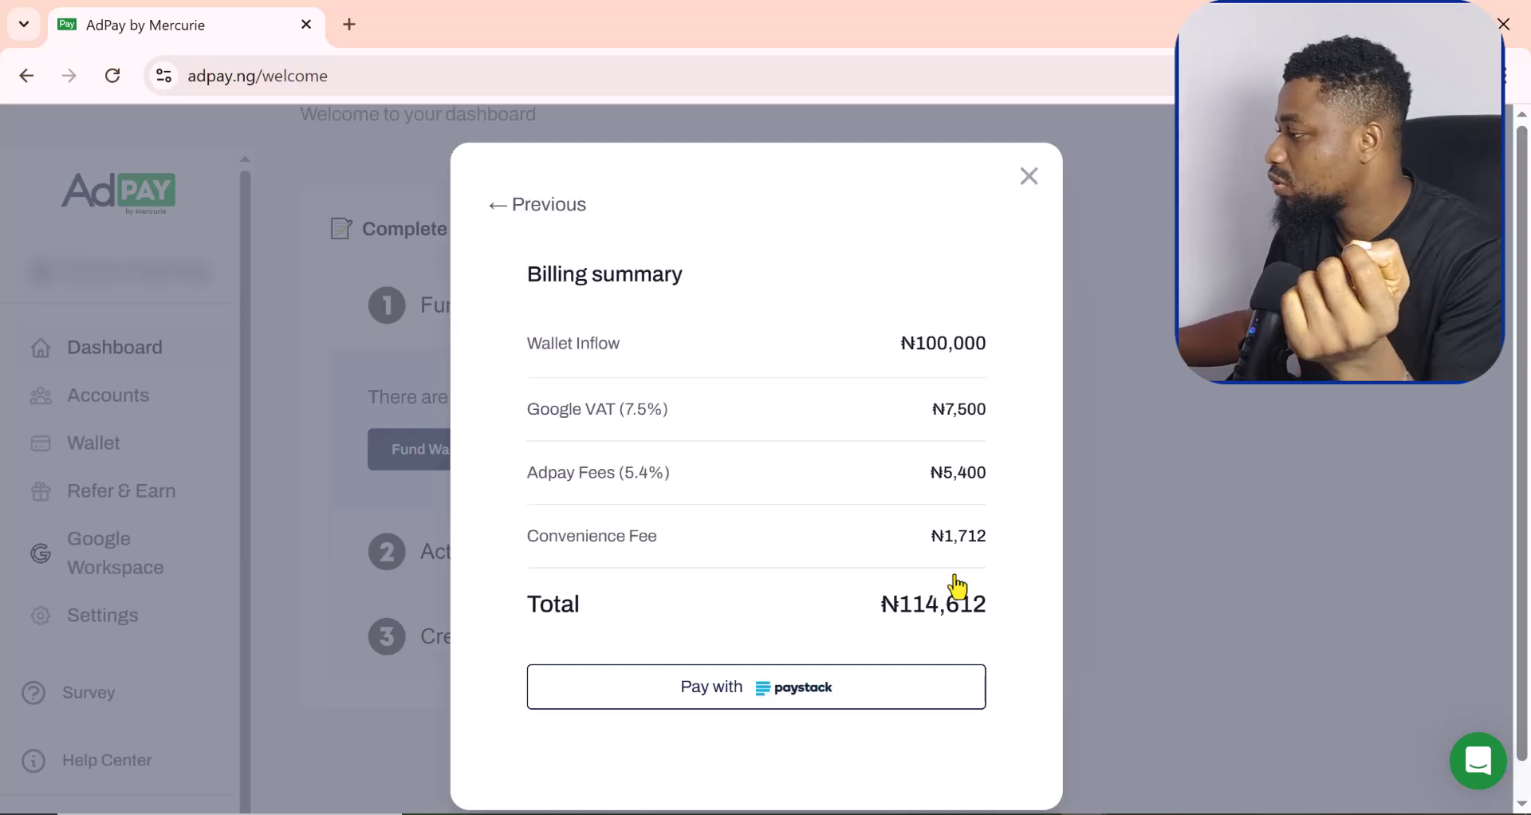
Step: Pay the ₦114,612 total in the Paystack checkout using the Transfer option
left_click(749, 708)
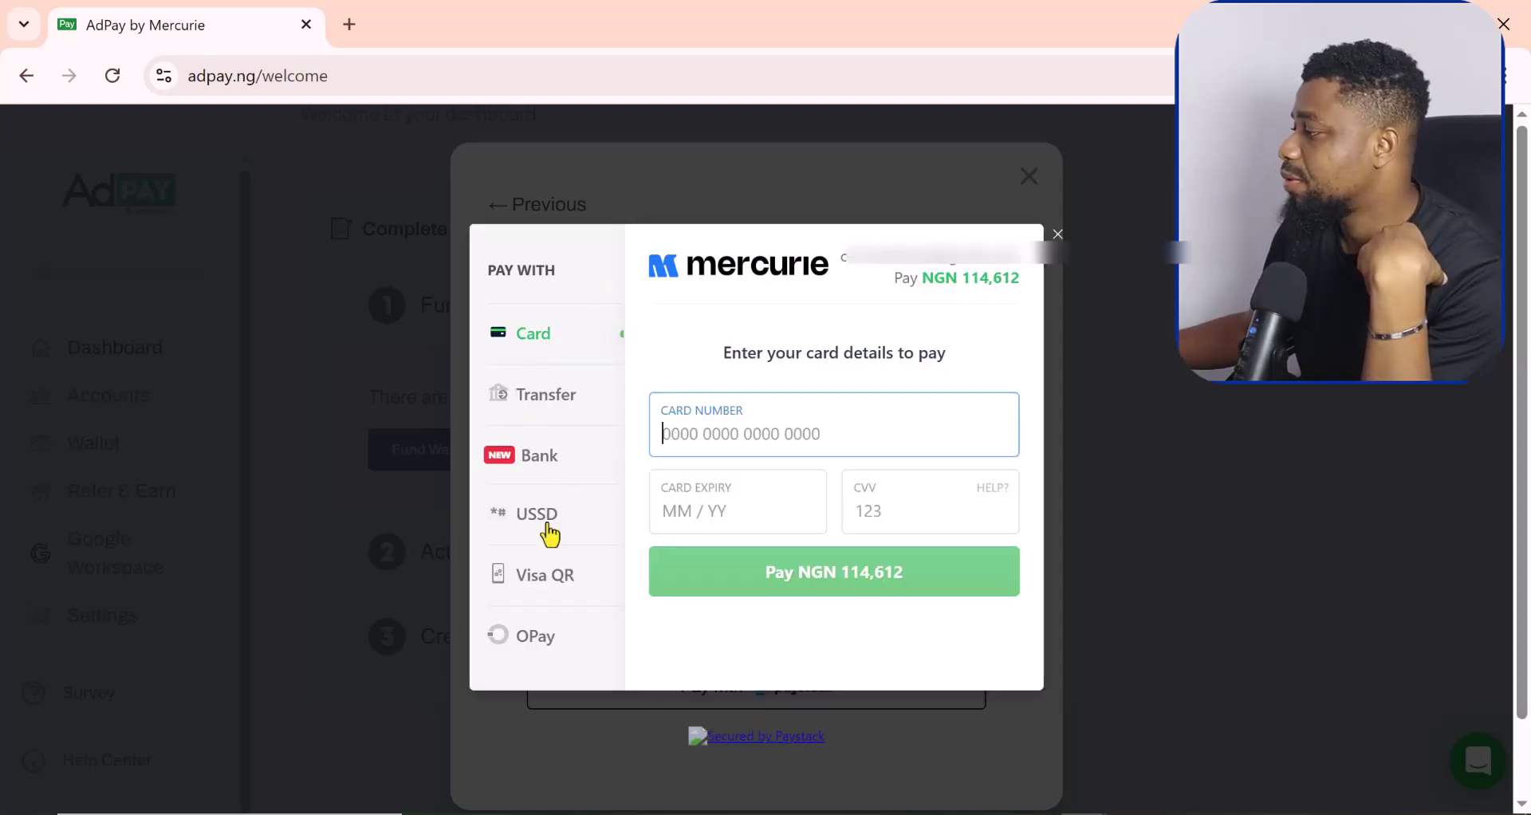
scroll(547, 533, "down", 1)
scroll(549, 536, "up", 1)
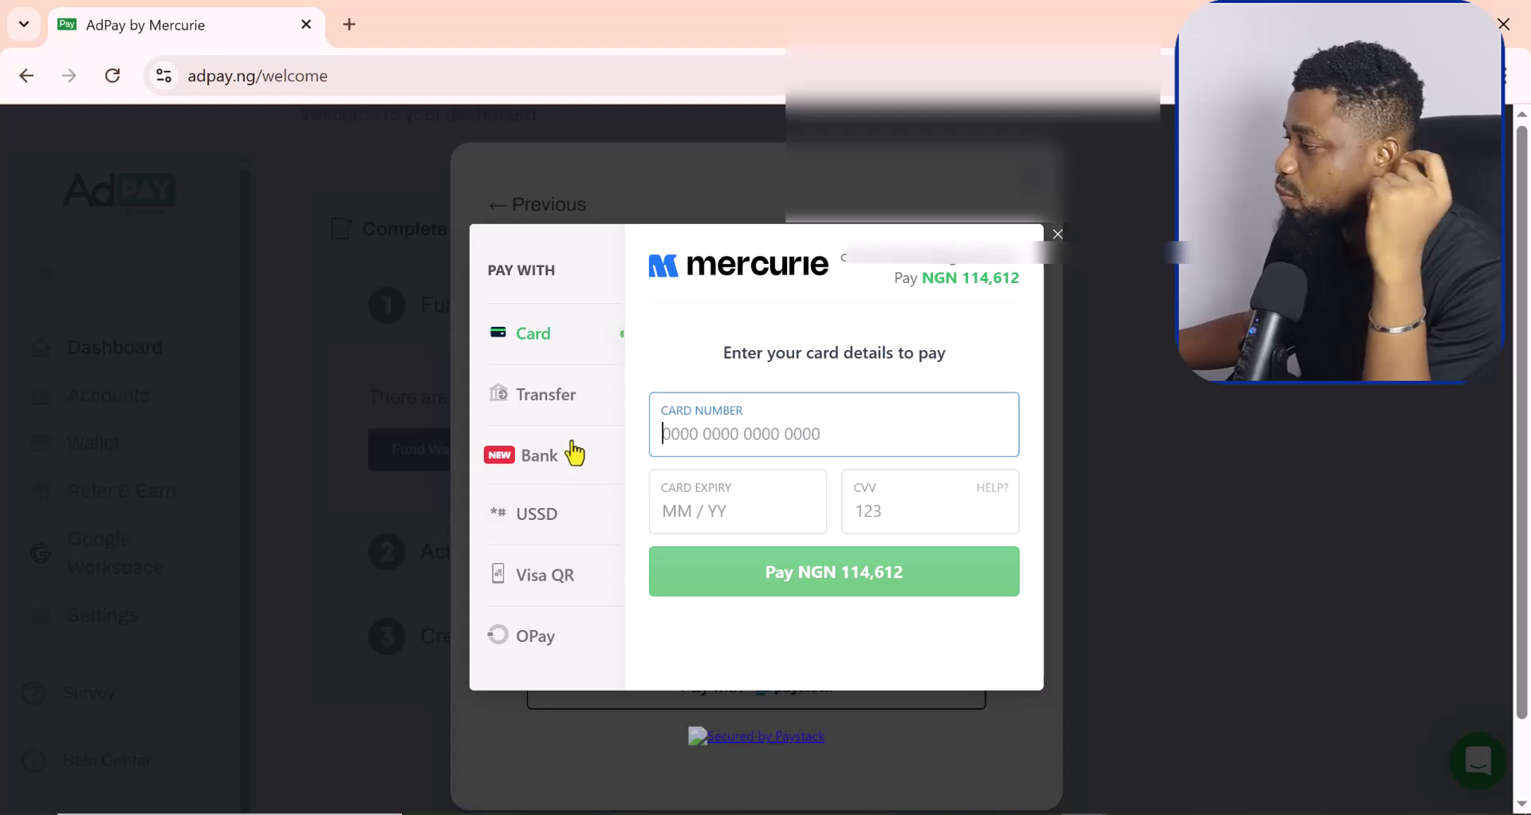
left_click(541, 397)
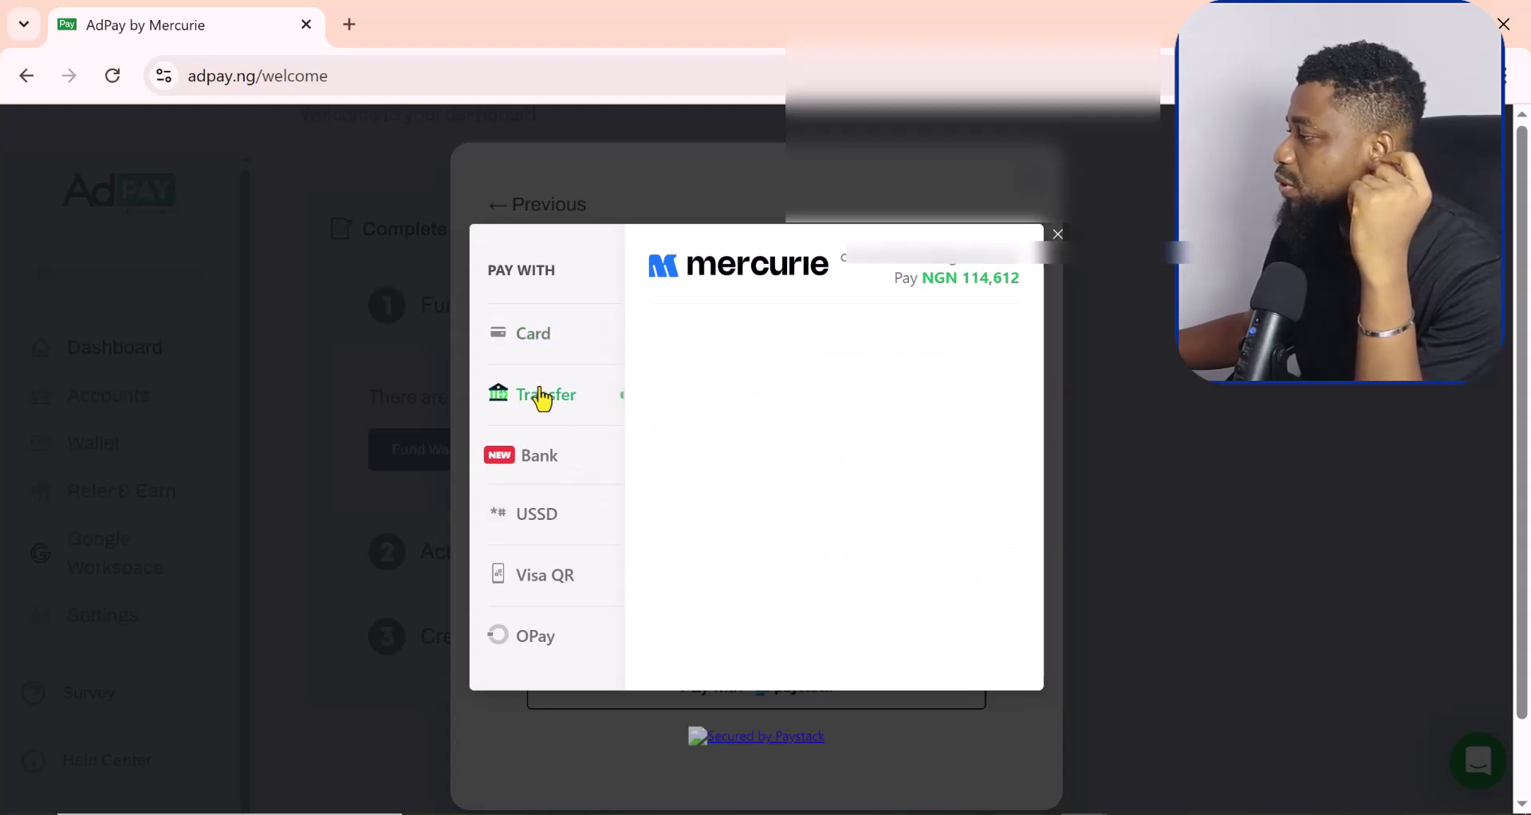
scroll(964, 561, "down", 1)
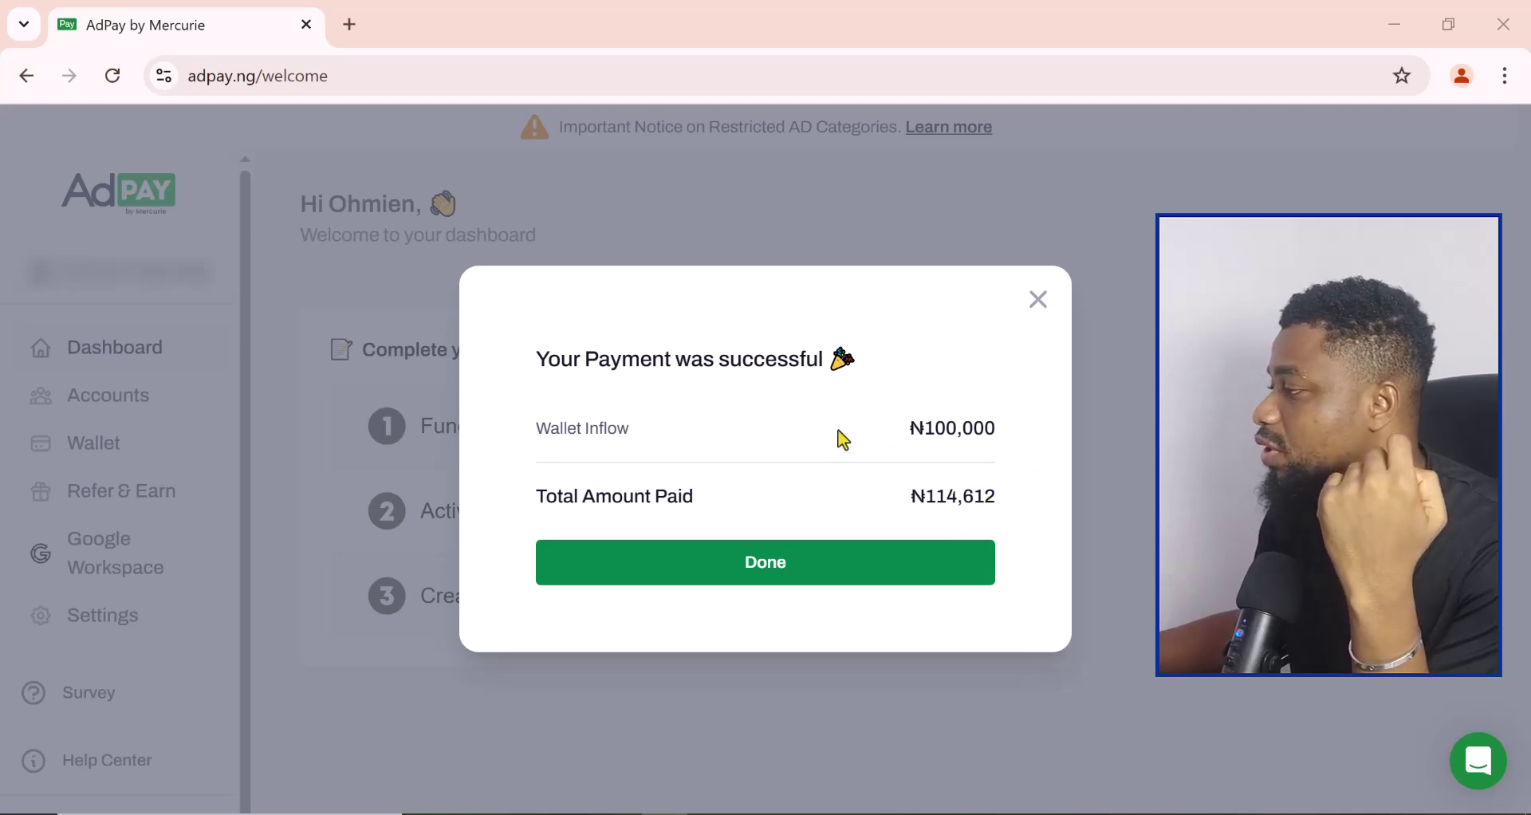
Step: Dismiss the payment success message and tour popup, then activate the manager account
left_click(755, 576)
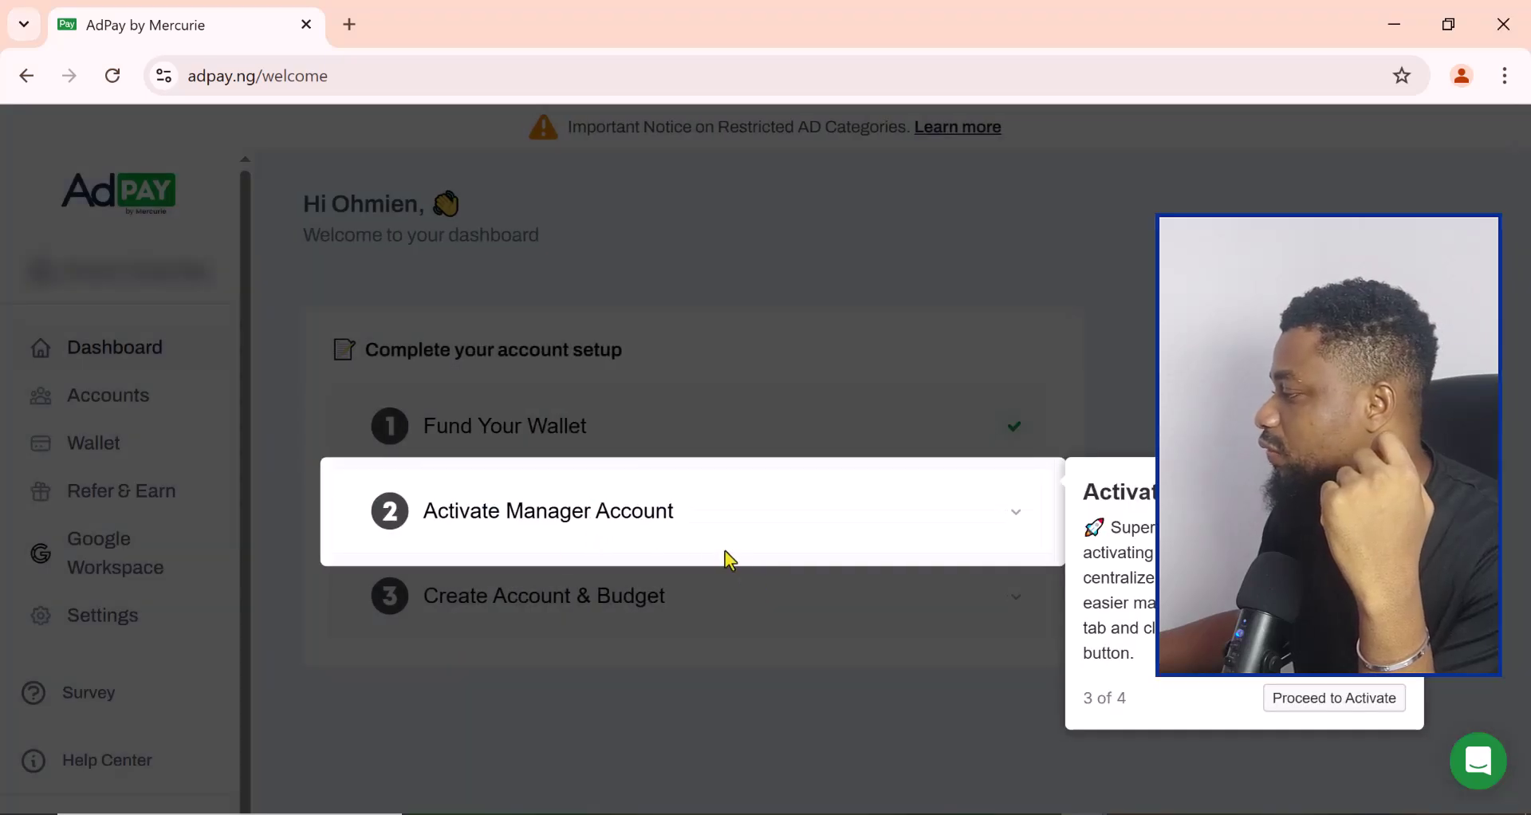
left_click(1331, 699)
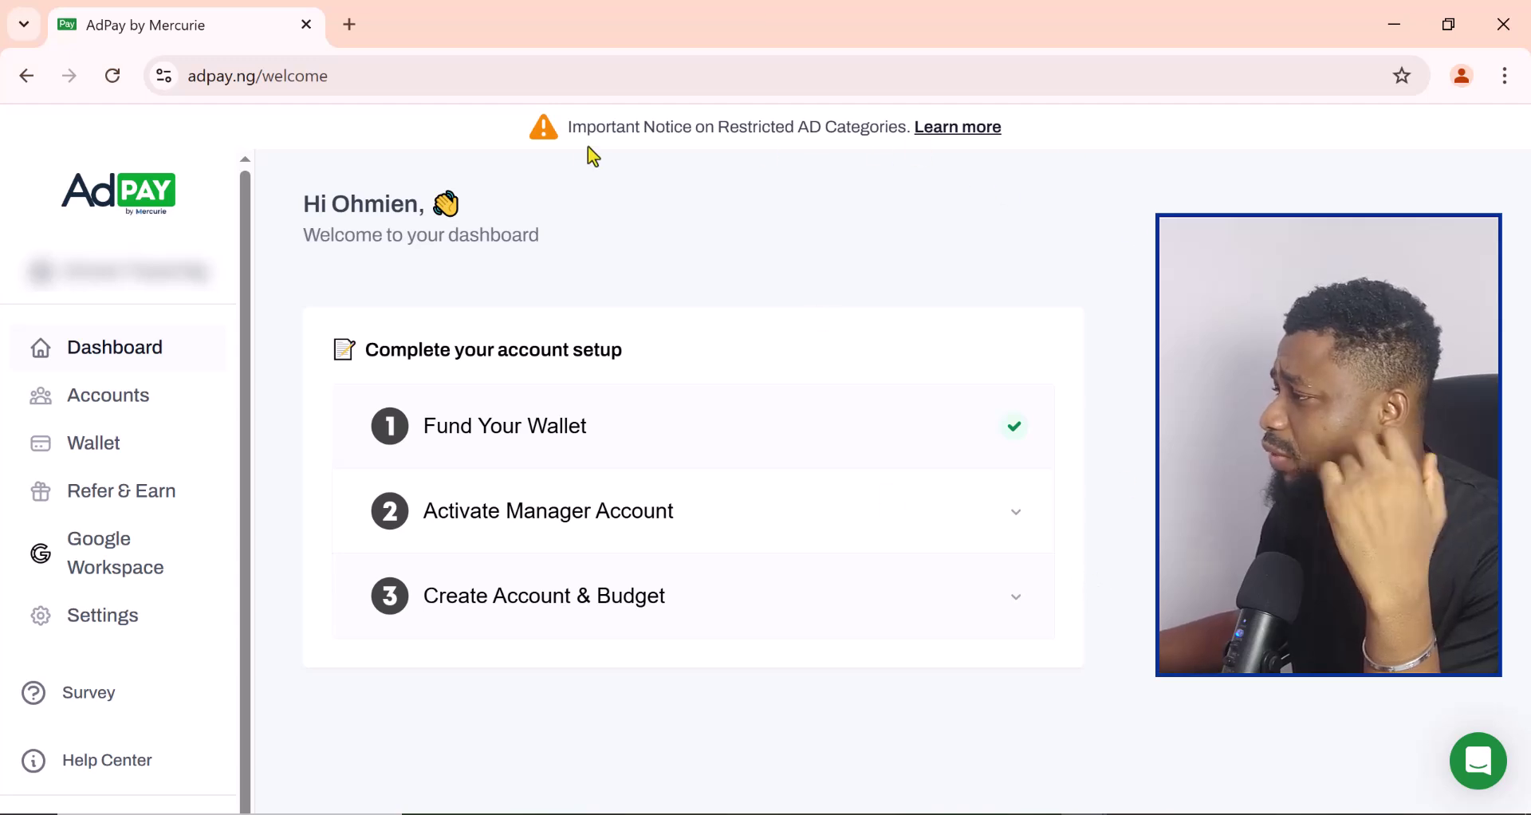
left_click(1003, 530)
scroll(765, 572, "down", 2)
left_click(487, 529)
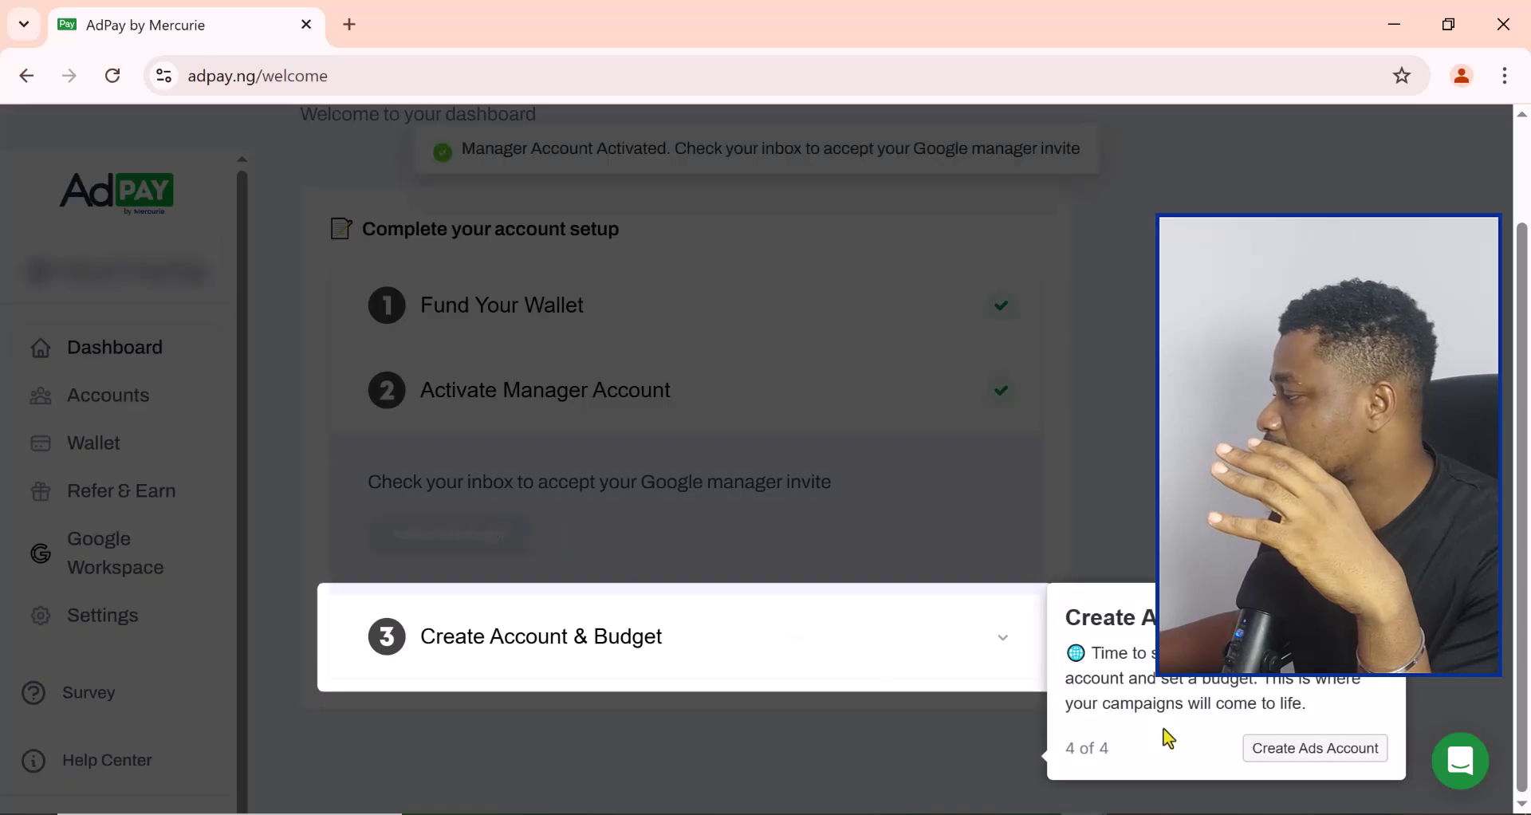
Step: Start a new ads account named 'Thasid' and enter the preferred e-mail address
left_click(1308, 749)
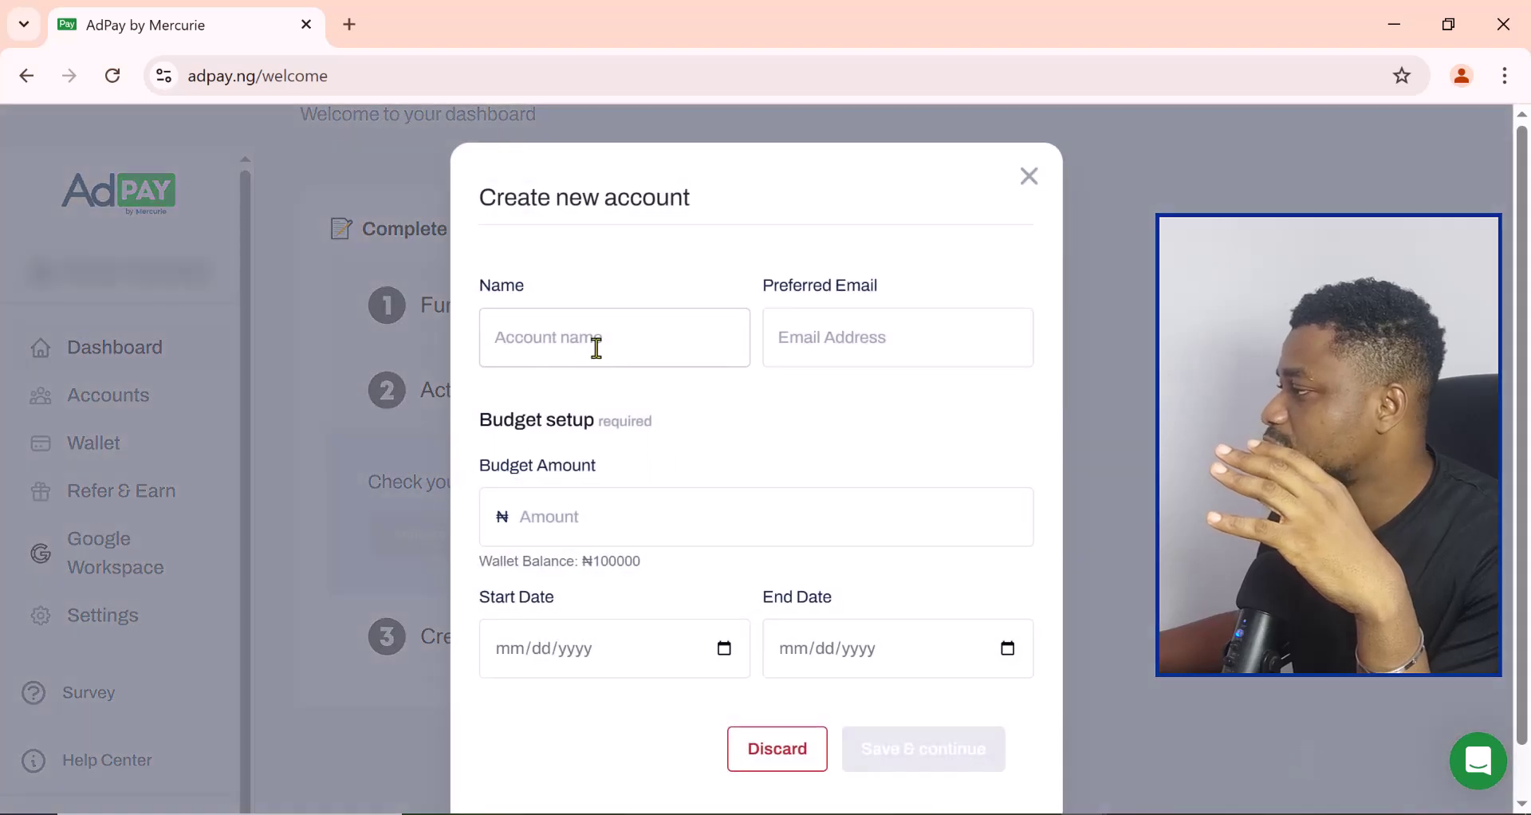
left_click(598, 346)
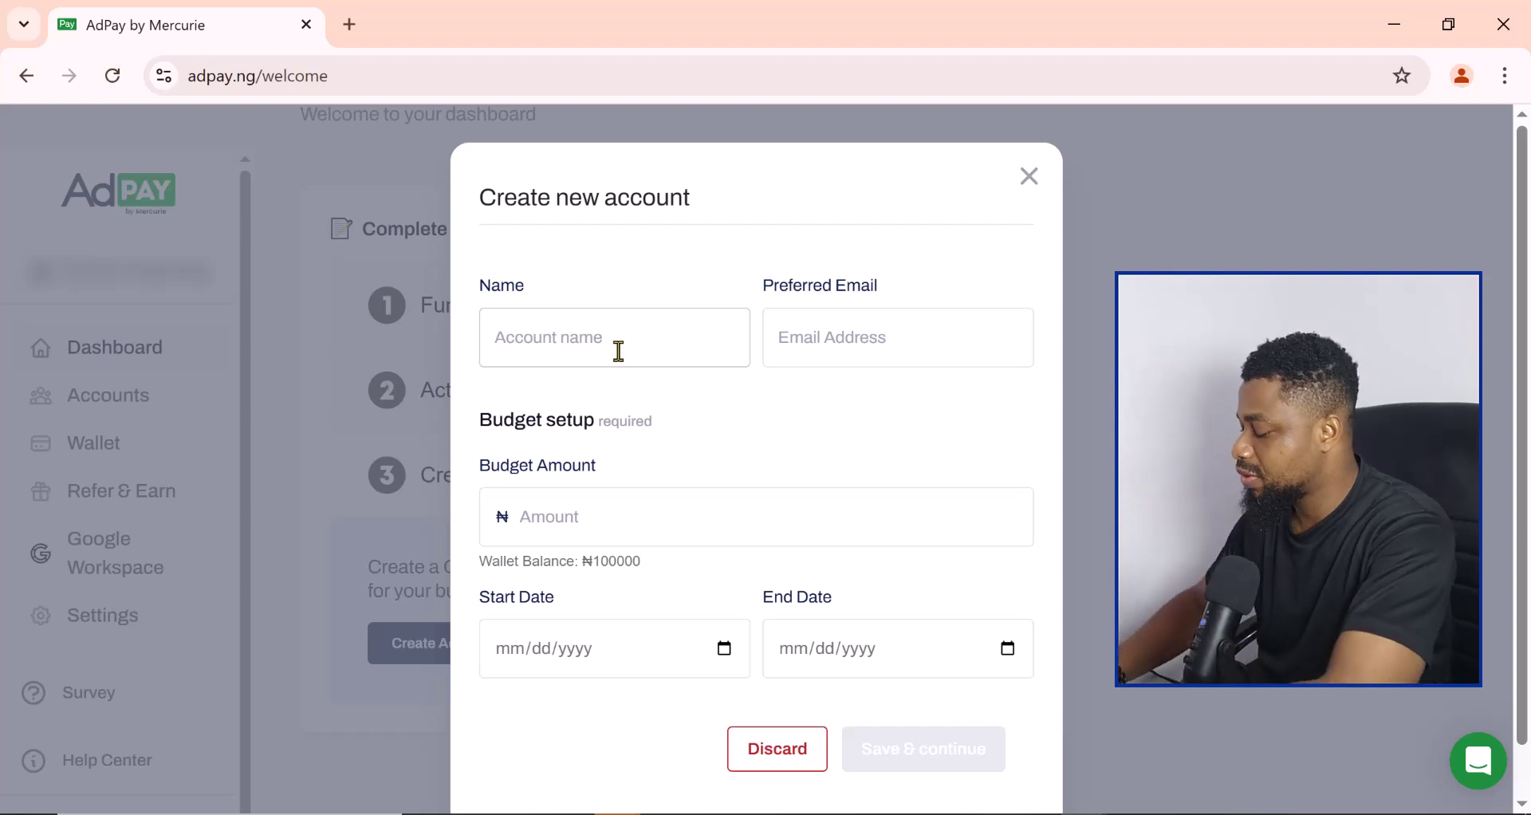
type("Thasid")
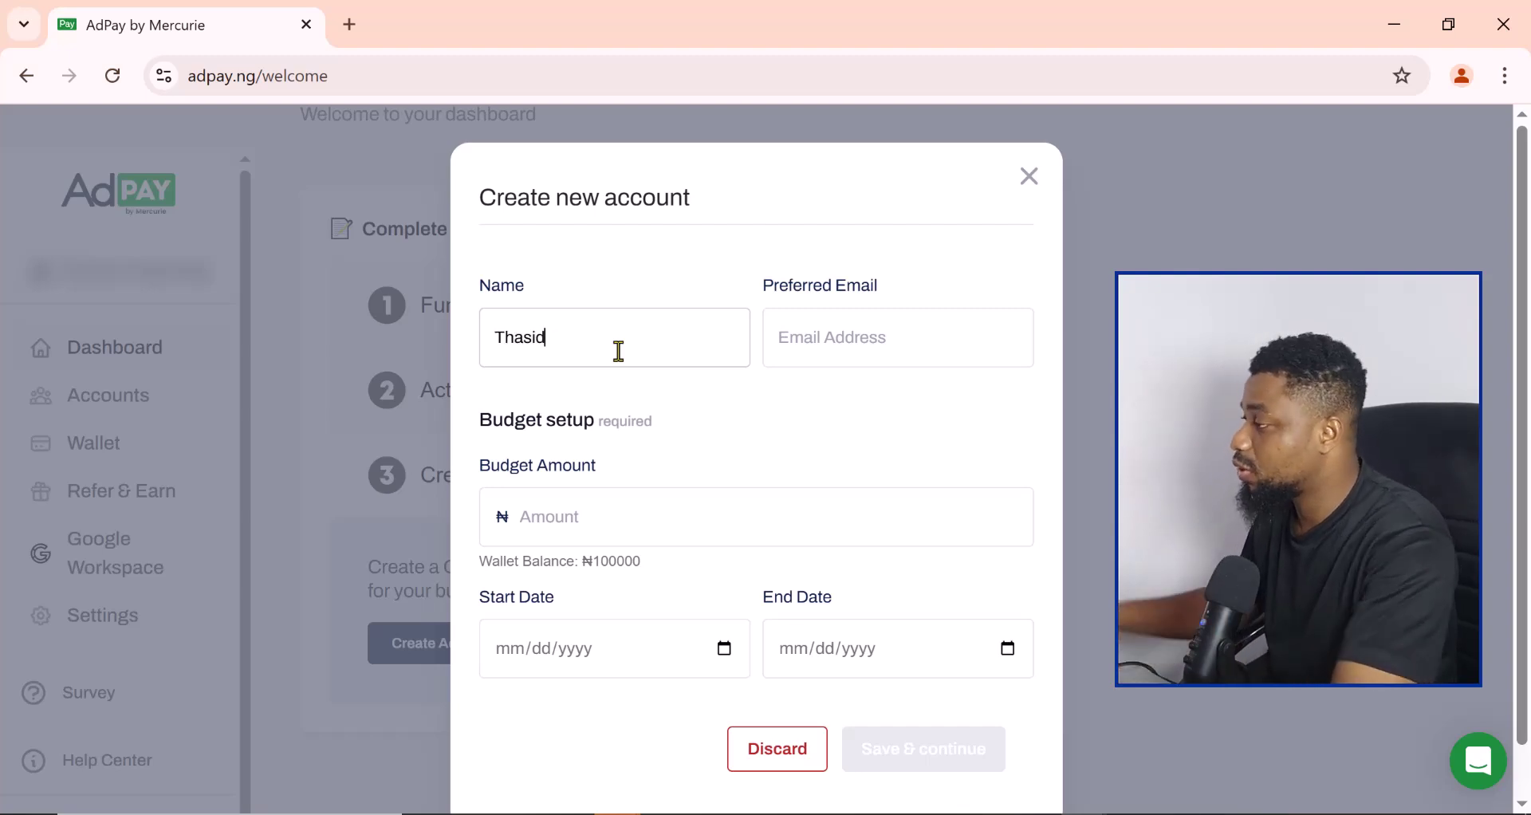
left_click(822, 340)
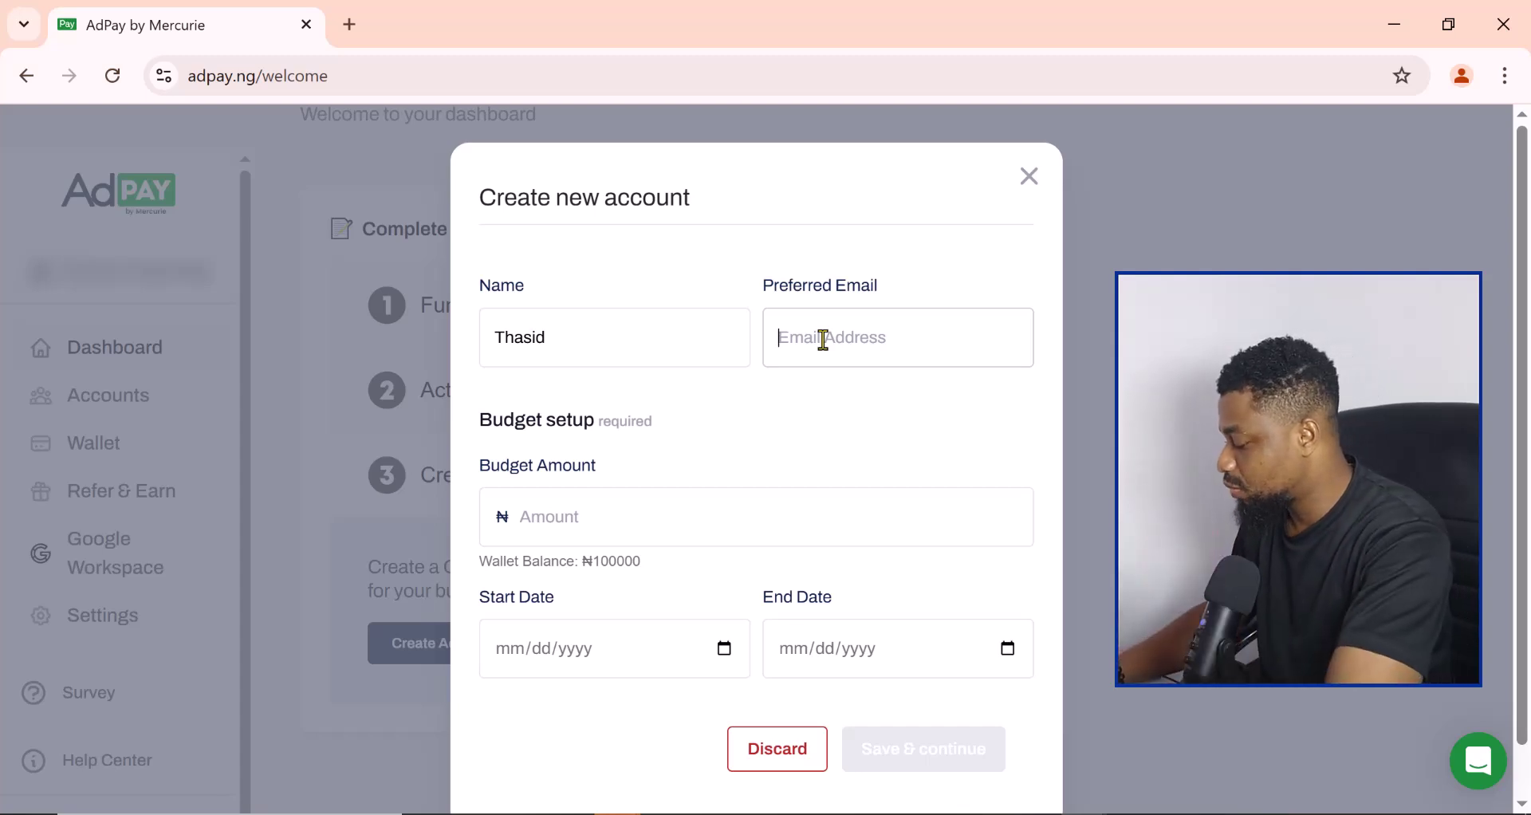
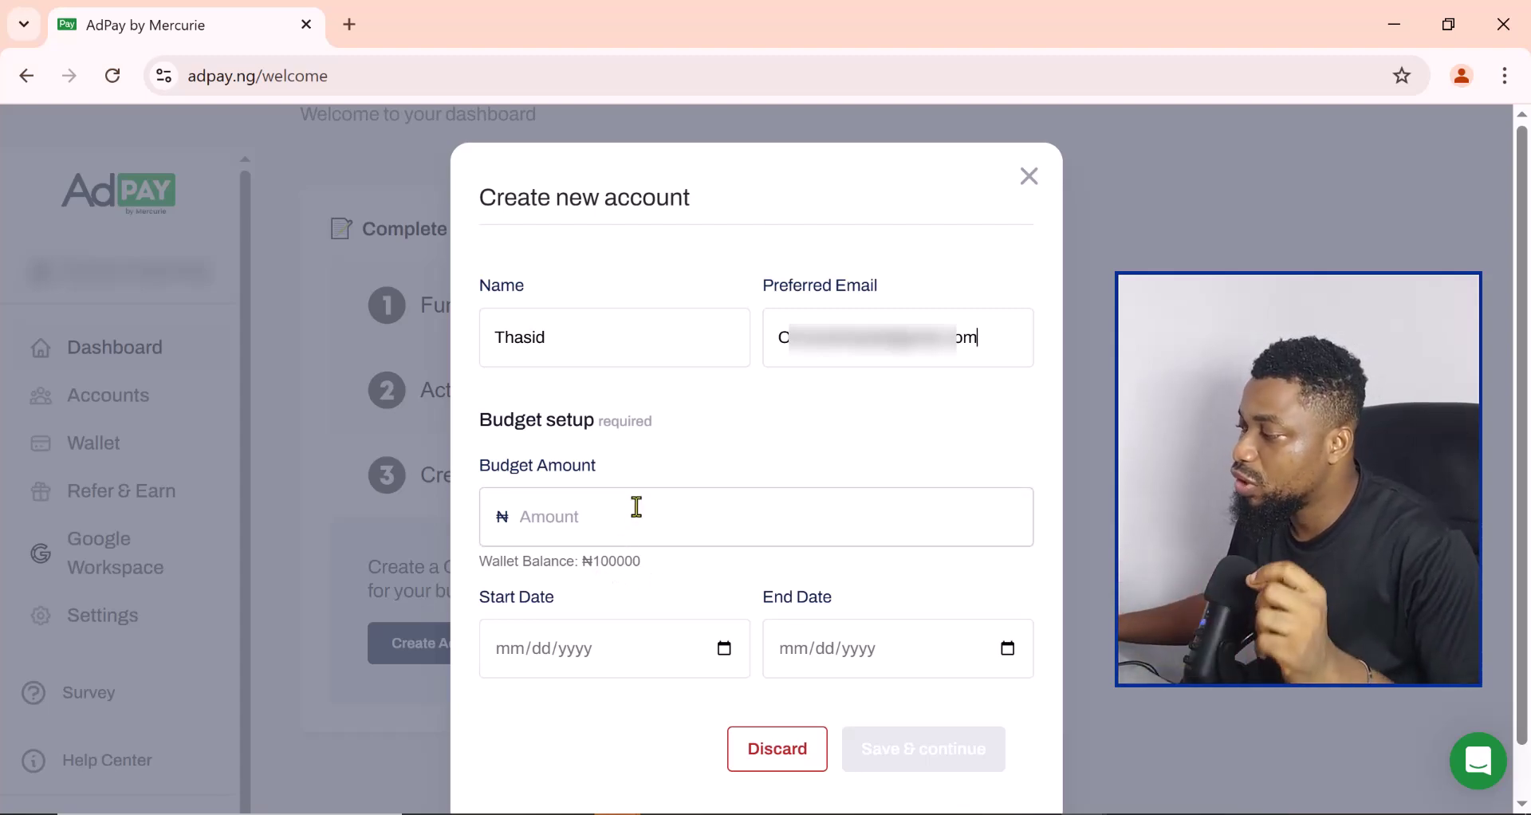
Step: Enter a 50000 budget amount and a 03/13/2025 start date
left_click(612, 517)
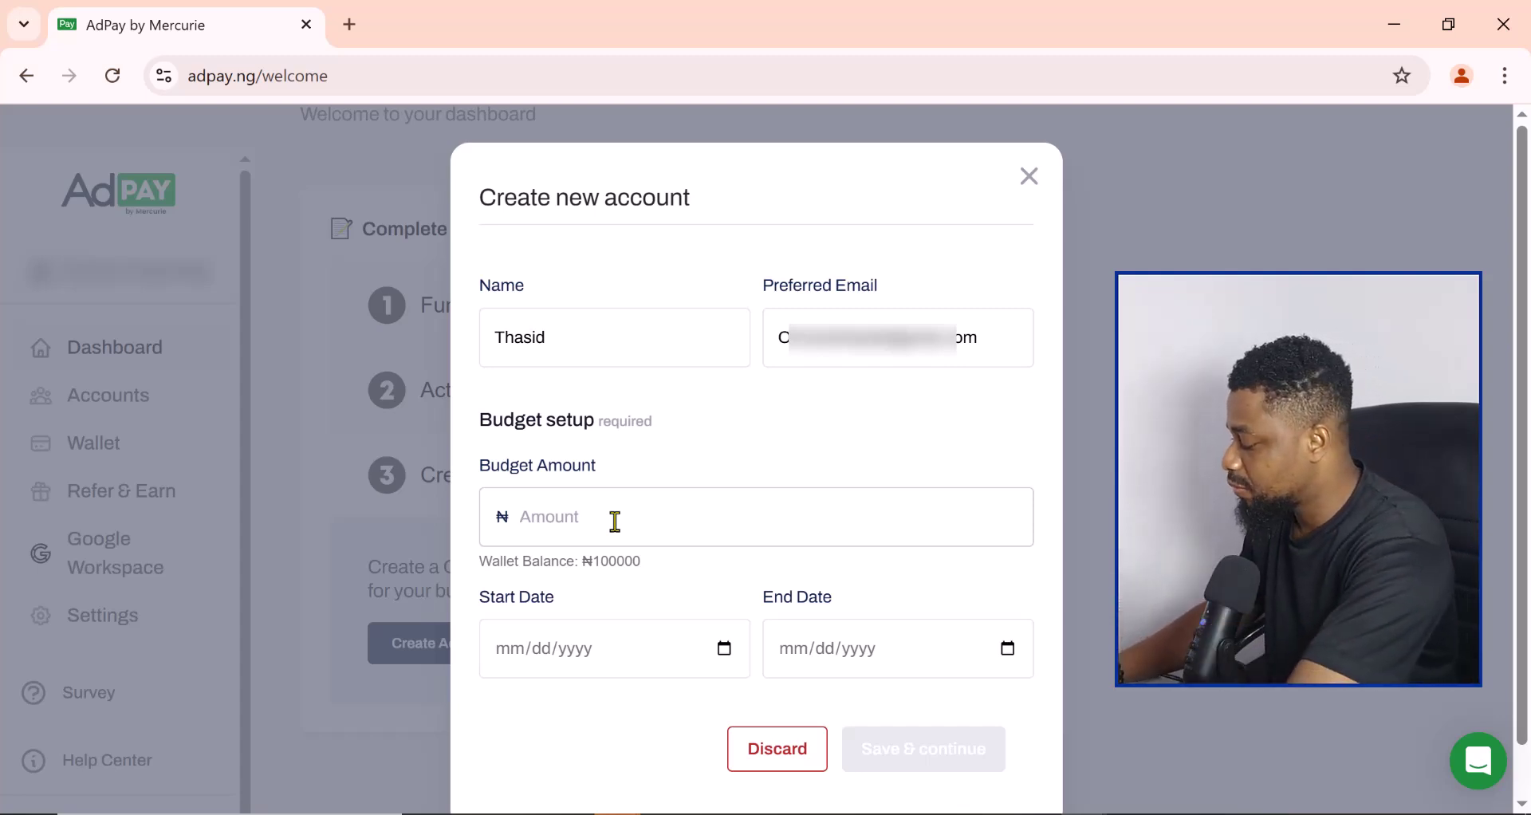
type("50000")
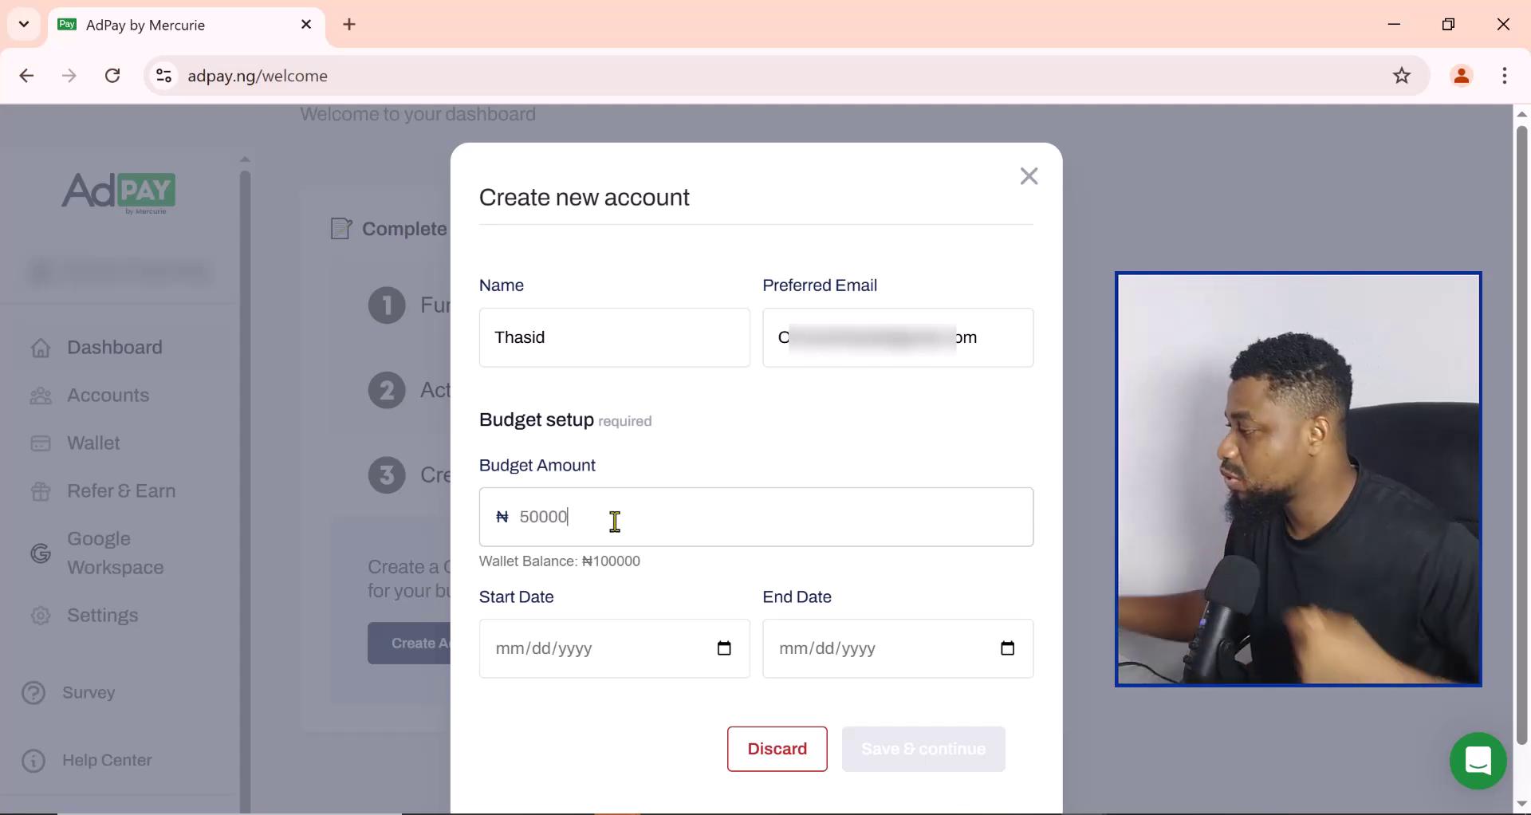
left_click(520, 651)
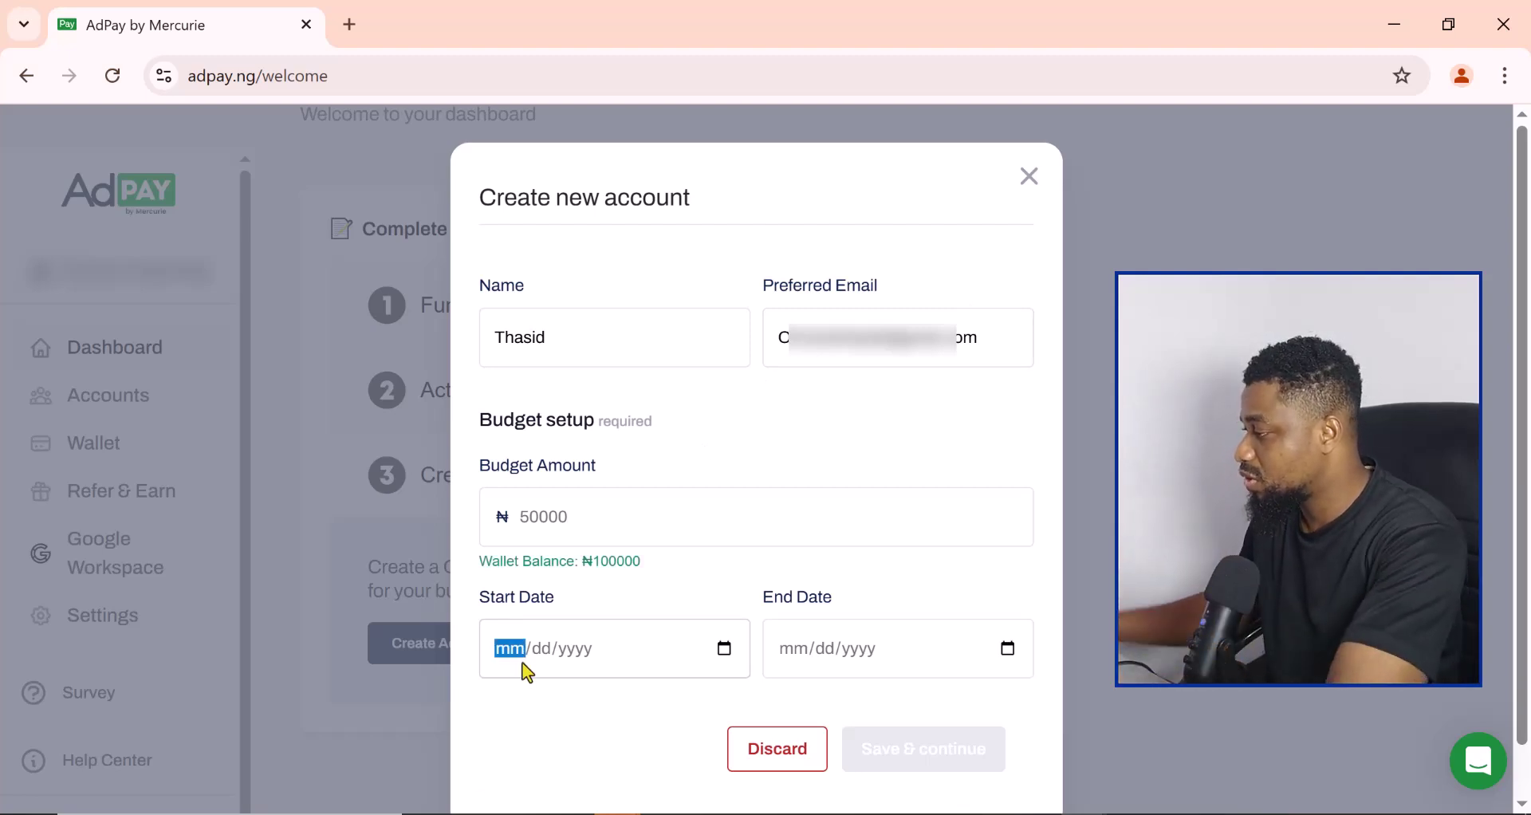
type("0")
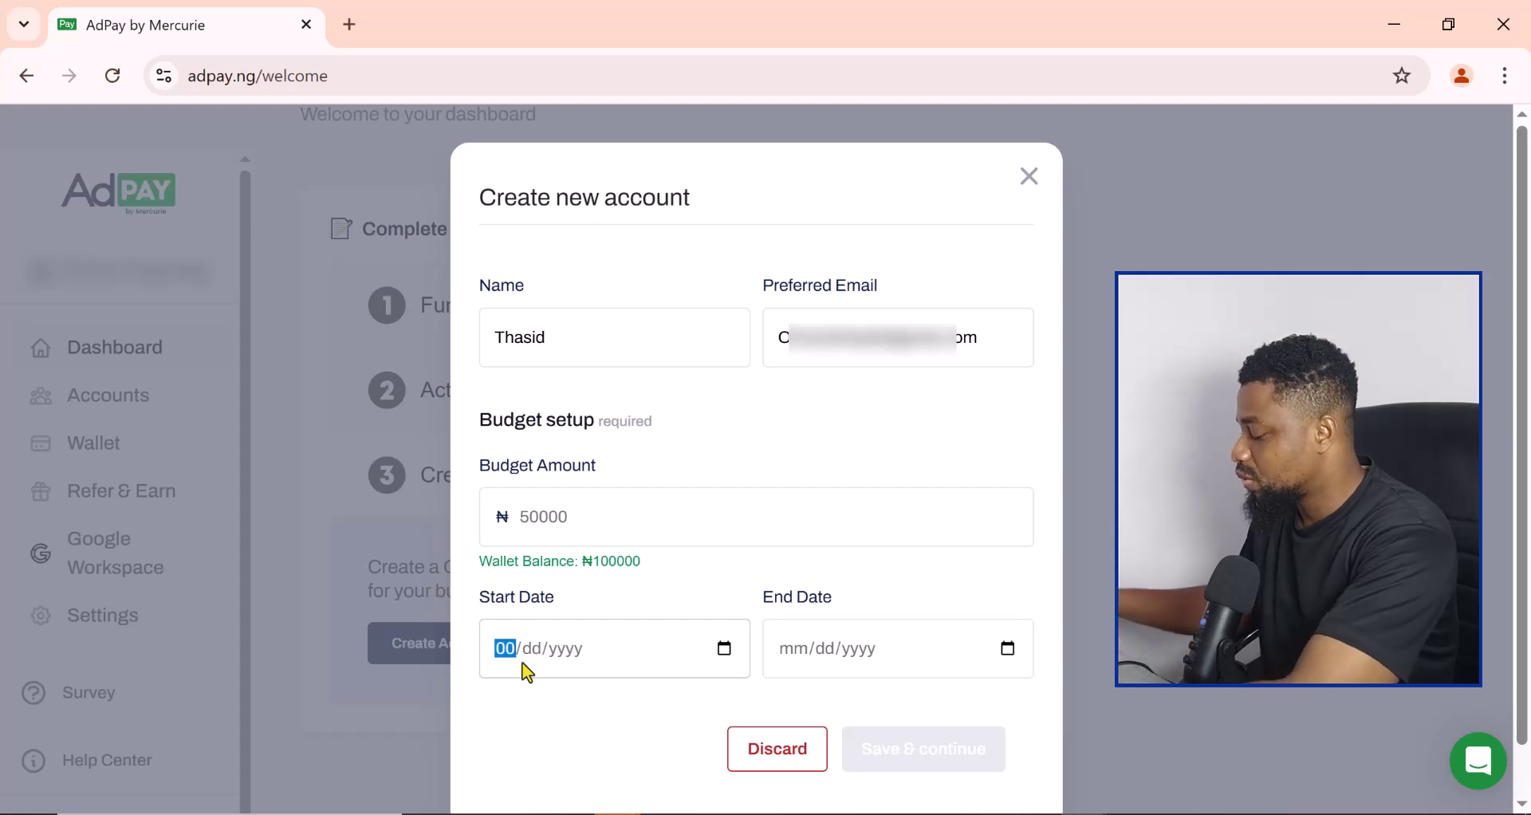
type("3/")
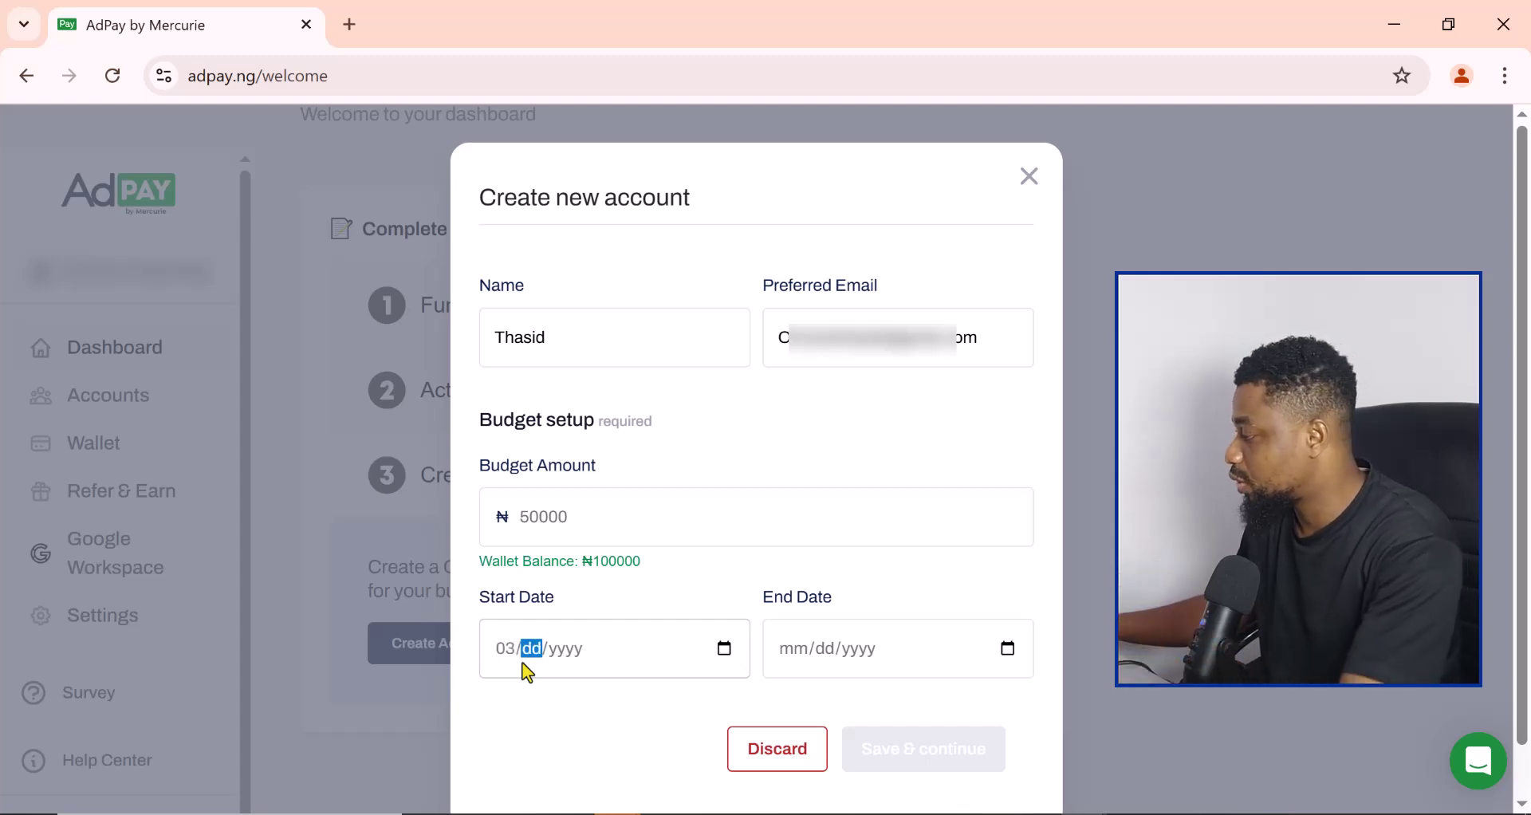
type("1")
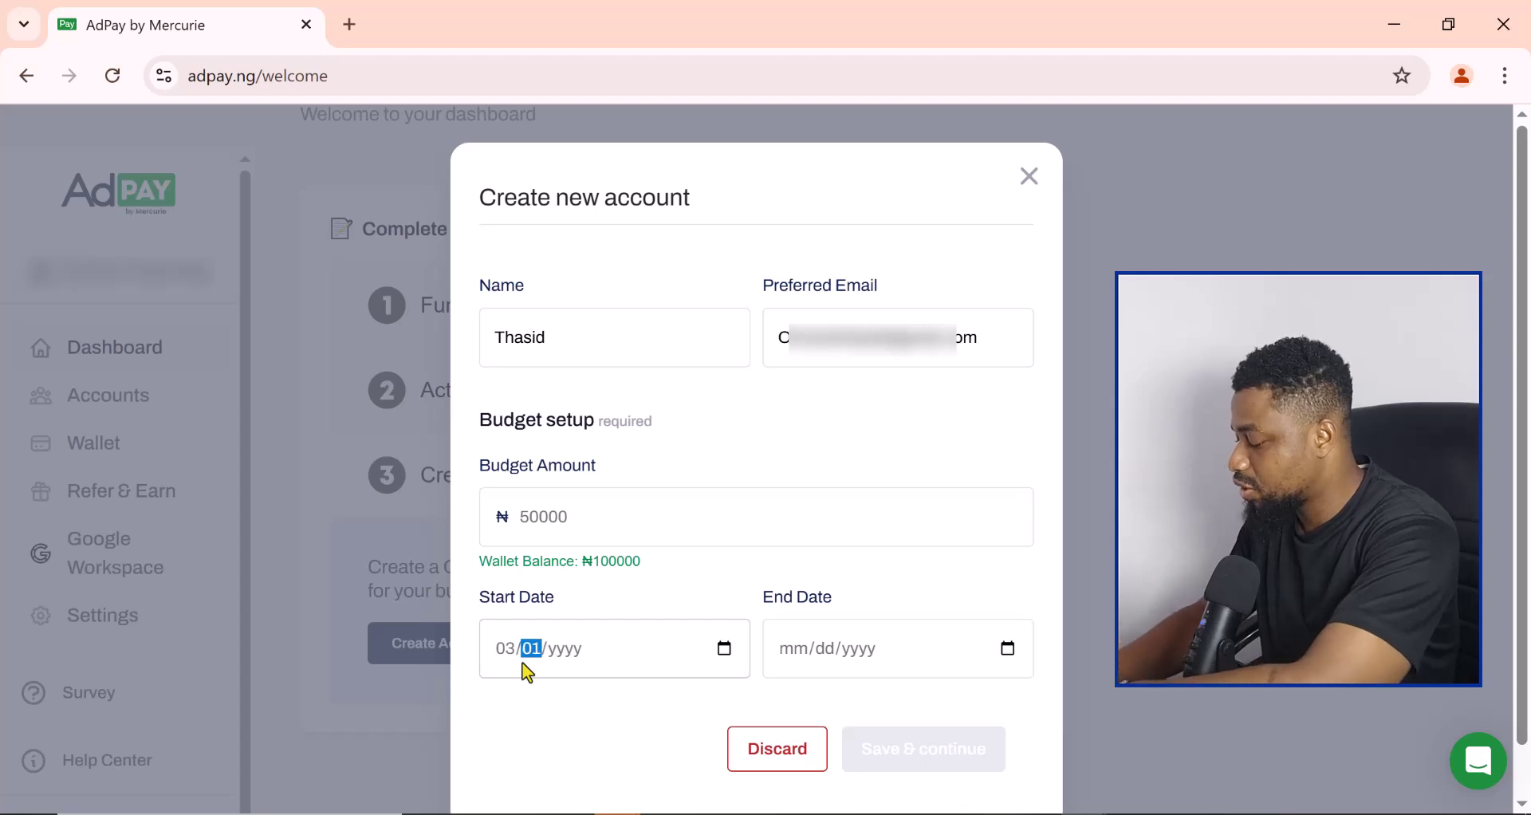
type("3/")
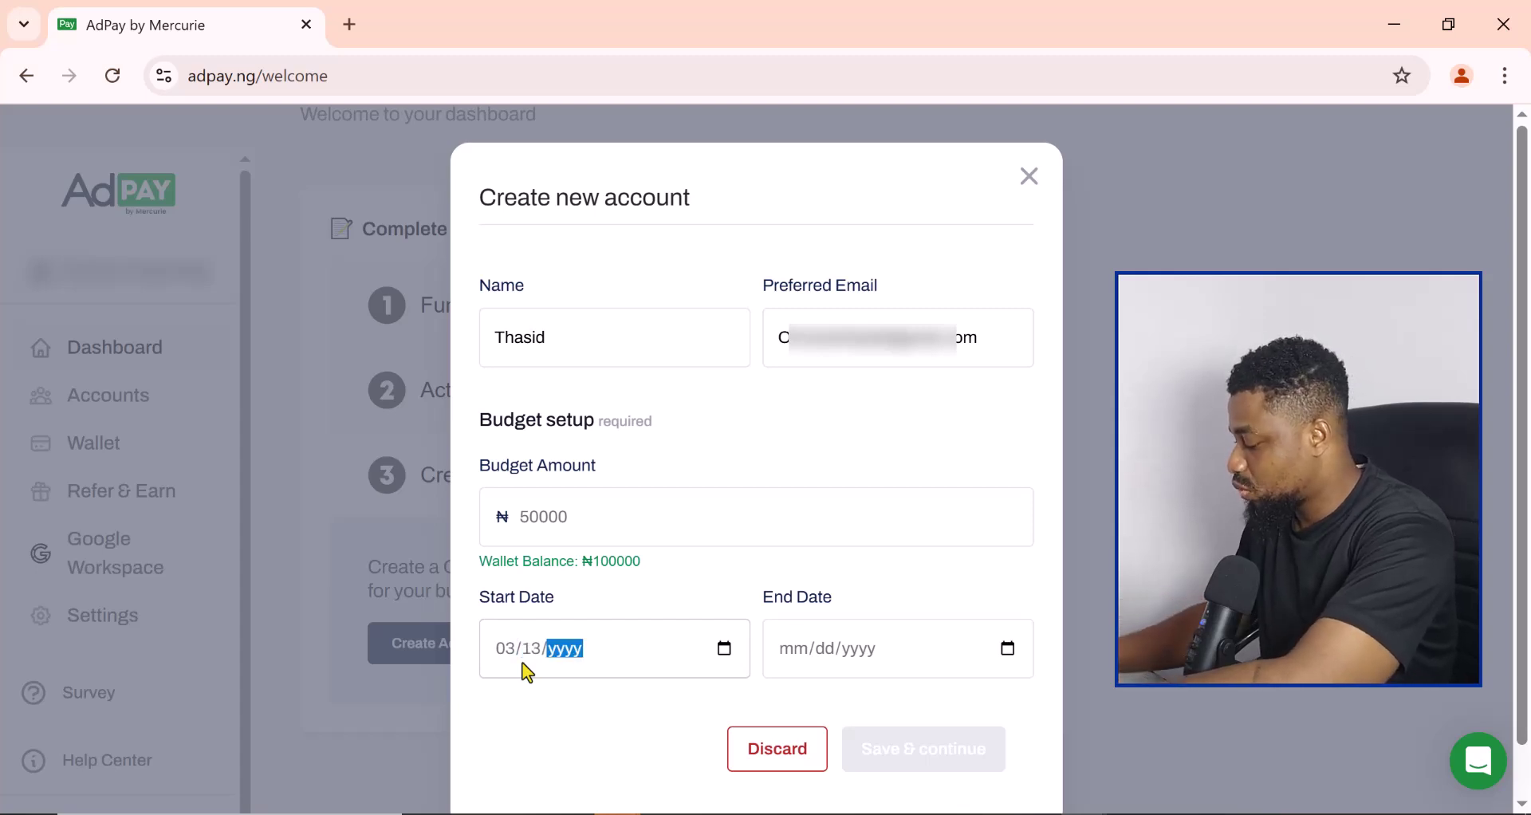
type("2025")
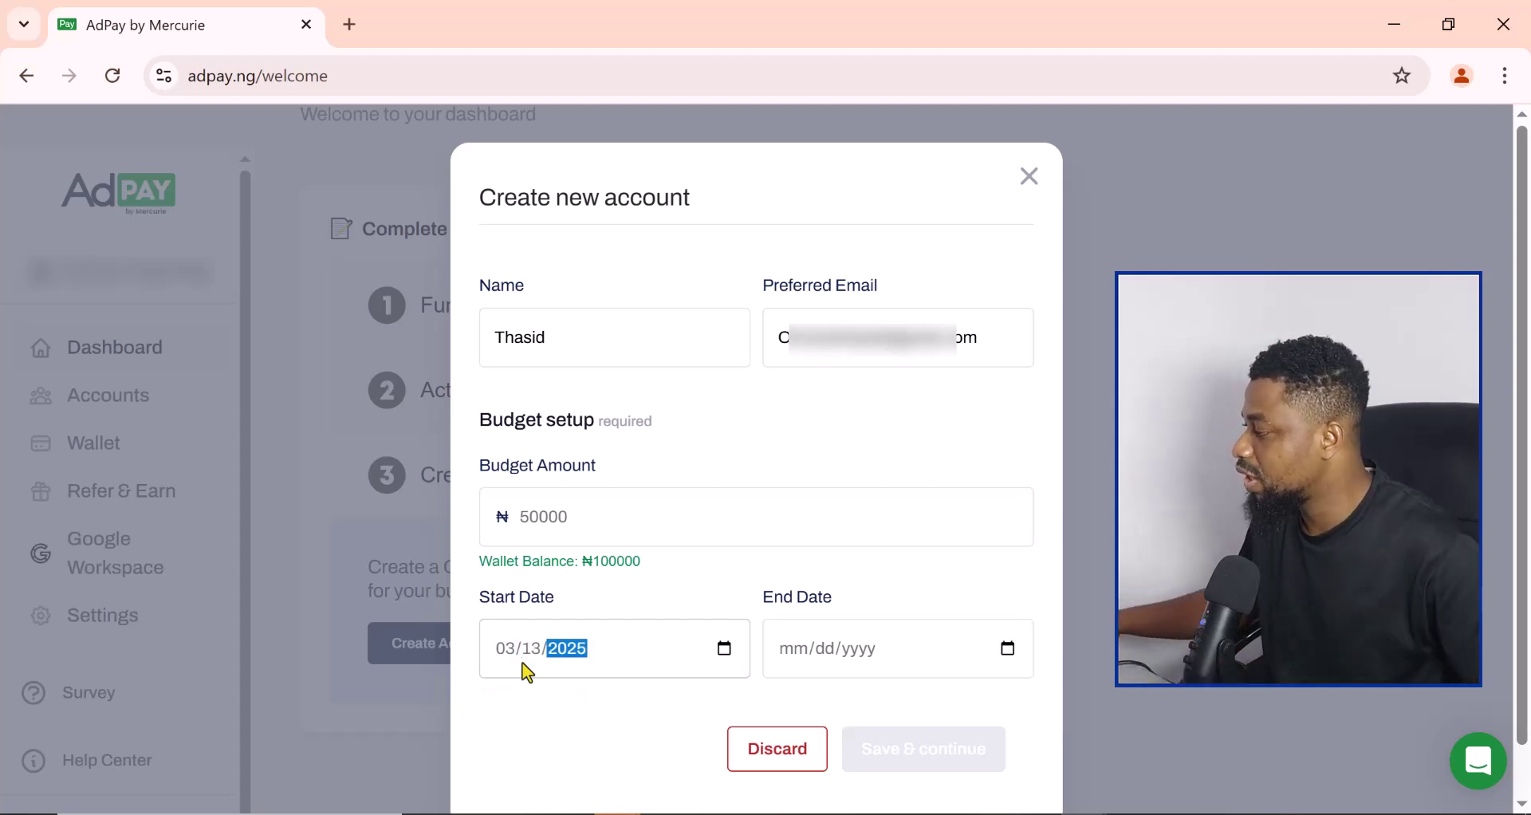
Step: Set the end date to 03/13/2026, correcting the initial 01/12/2050 entry
left_click(795, 655)
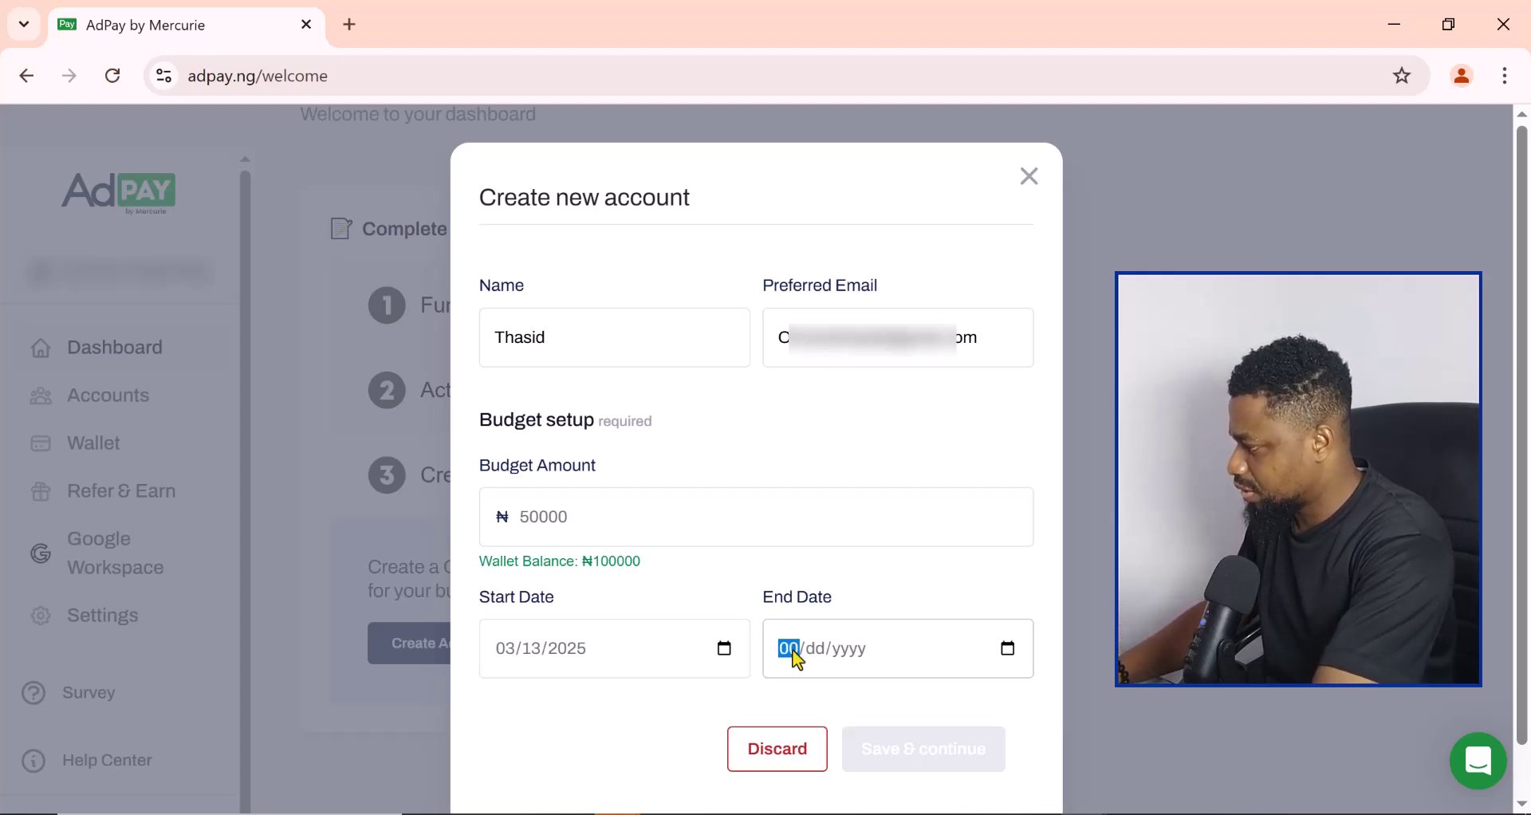
type("01/")
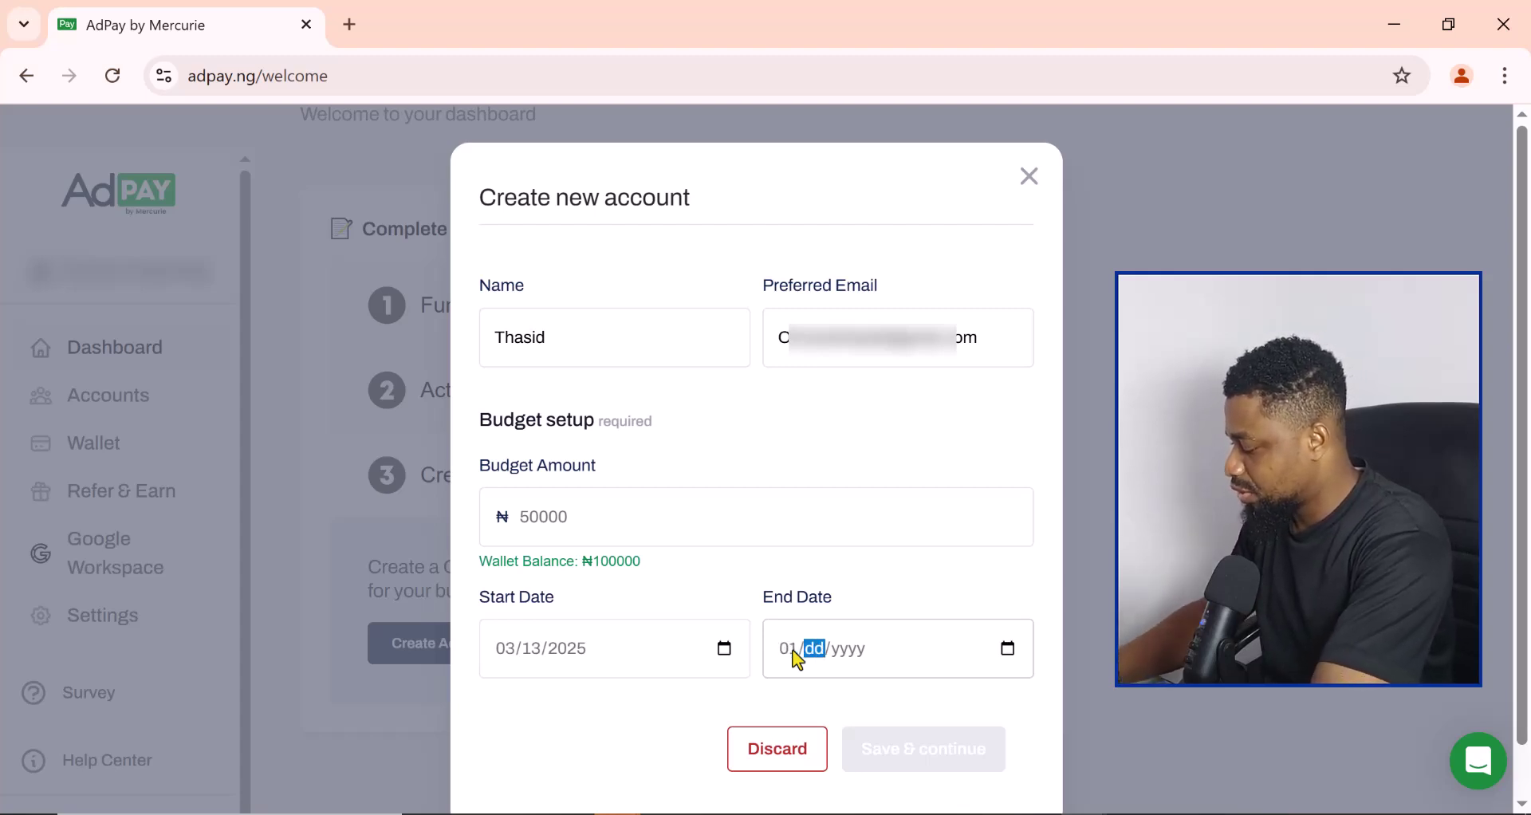
type("12/")
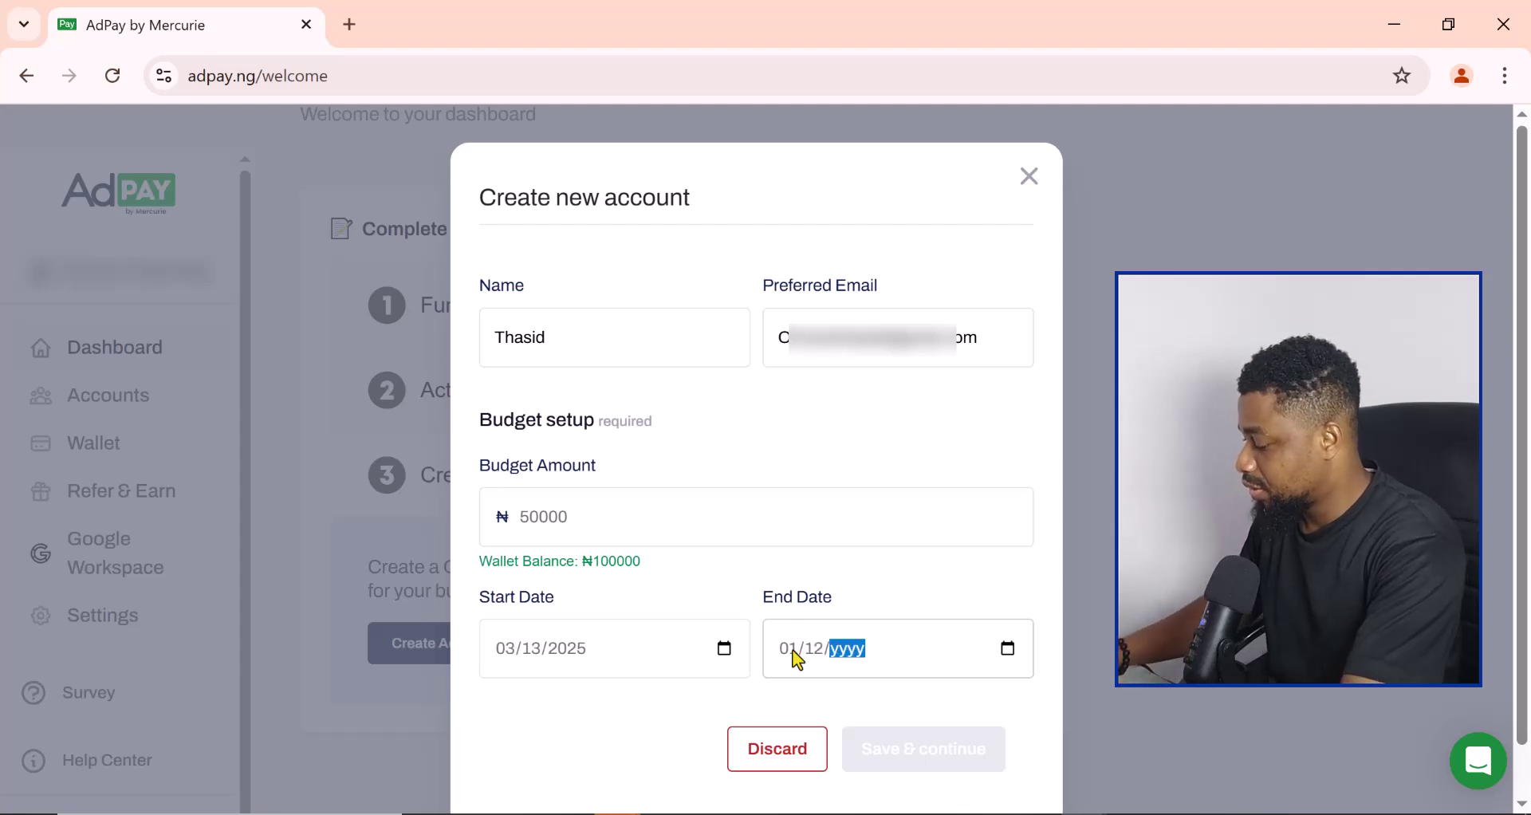
type("20")
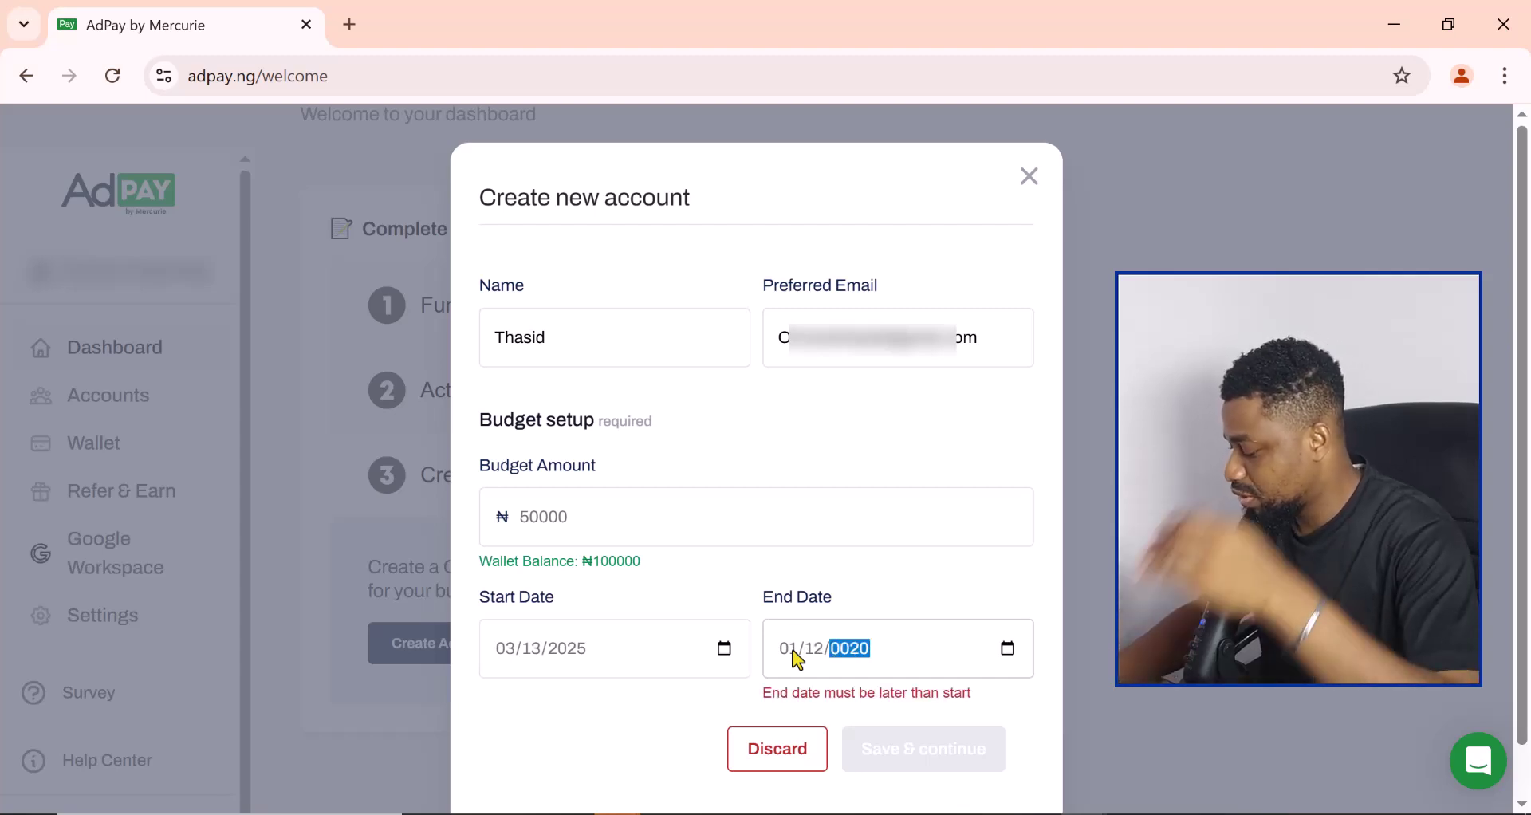
type("50")
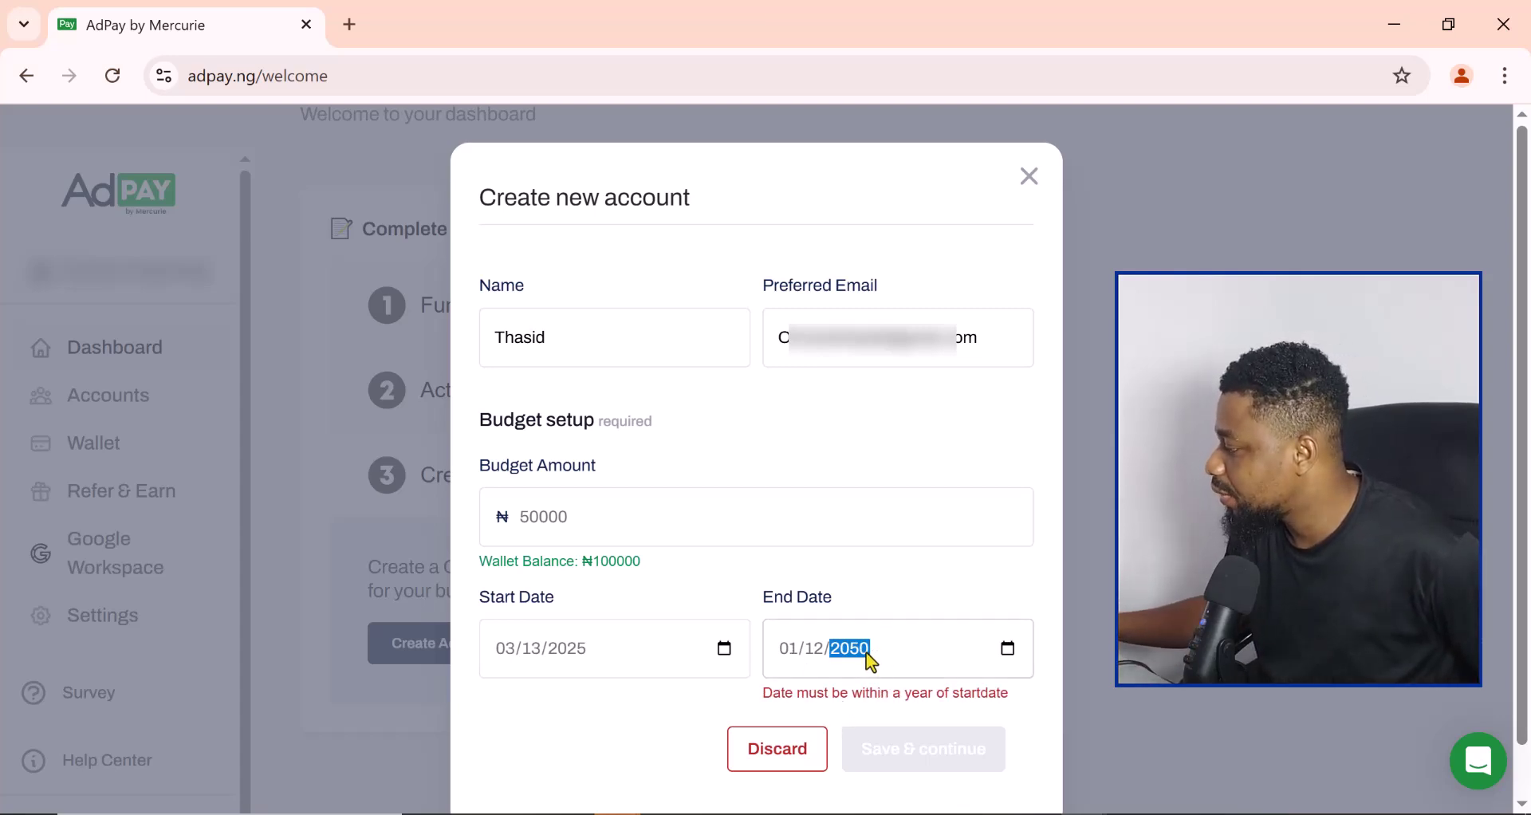
left_click(807, 643)
type("03132026")
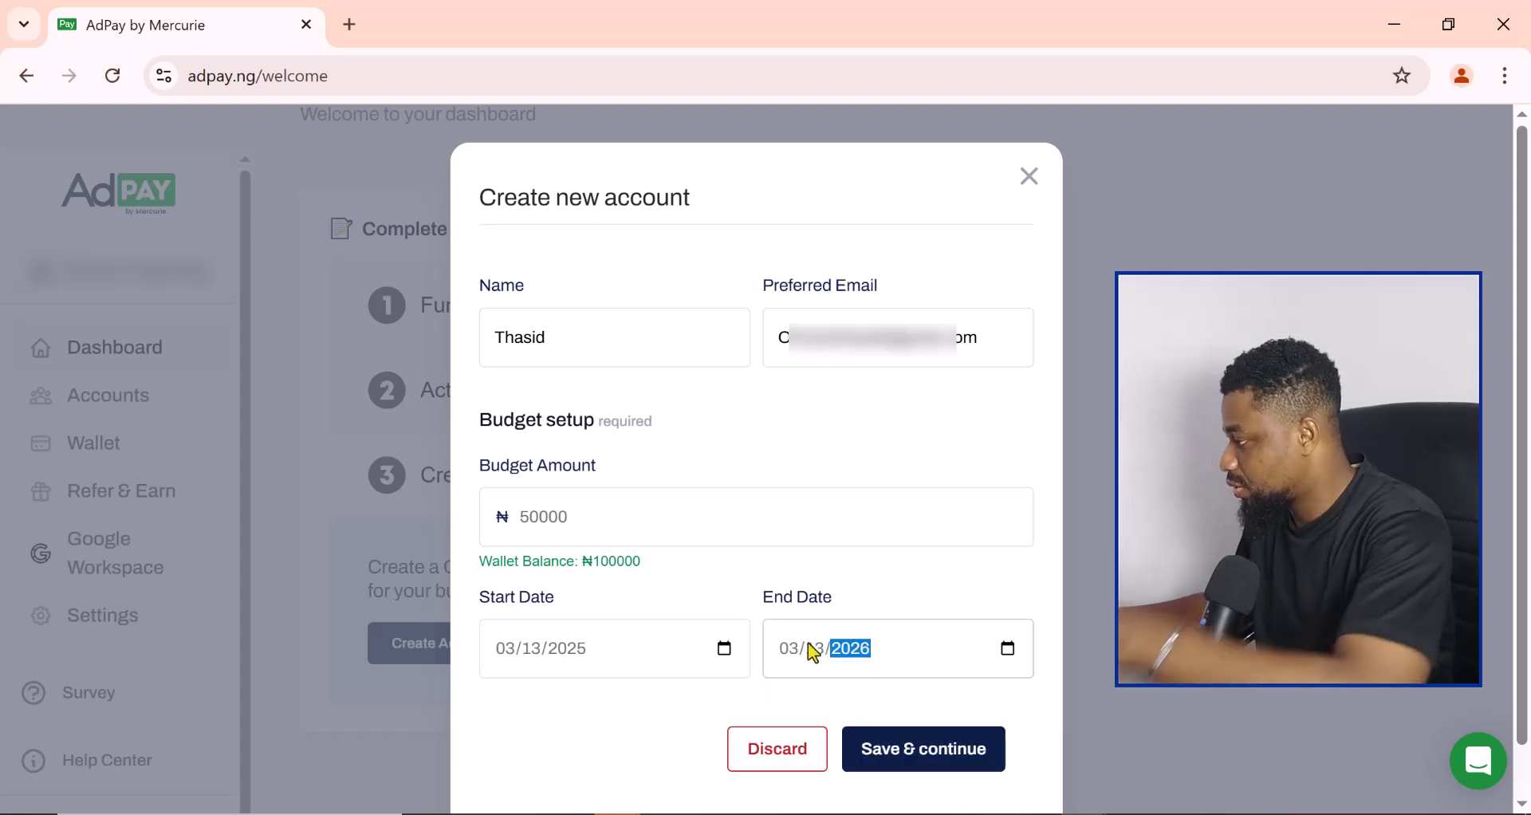
Step: Save the Thasid ads account so its email invite is sent and setup completes
left_click(913, 752)
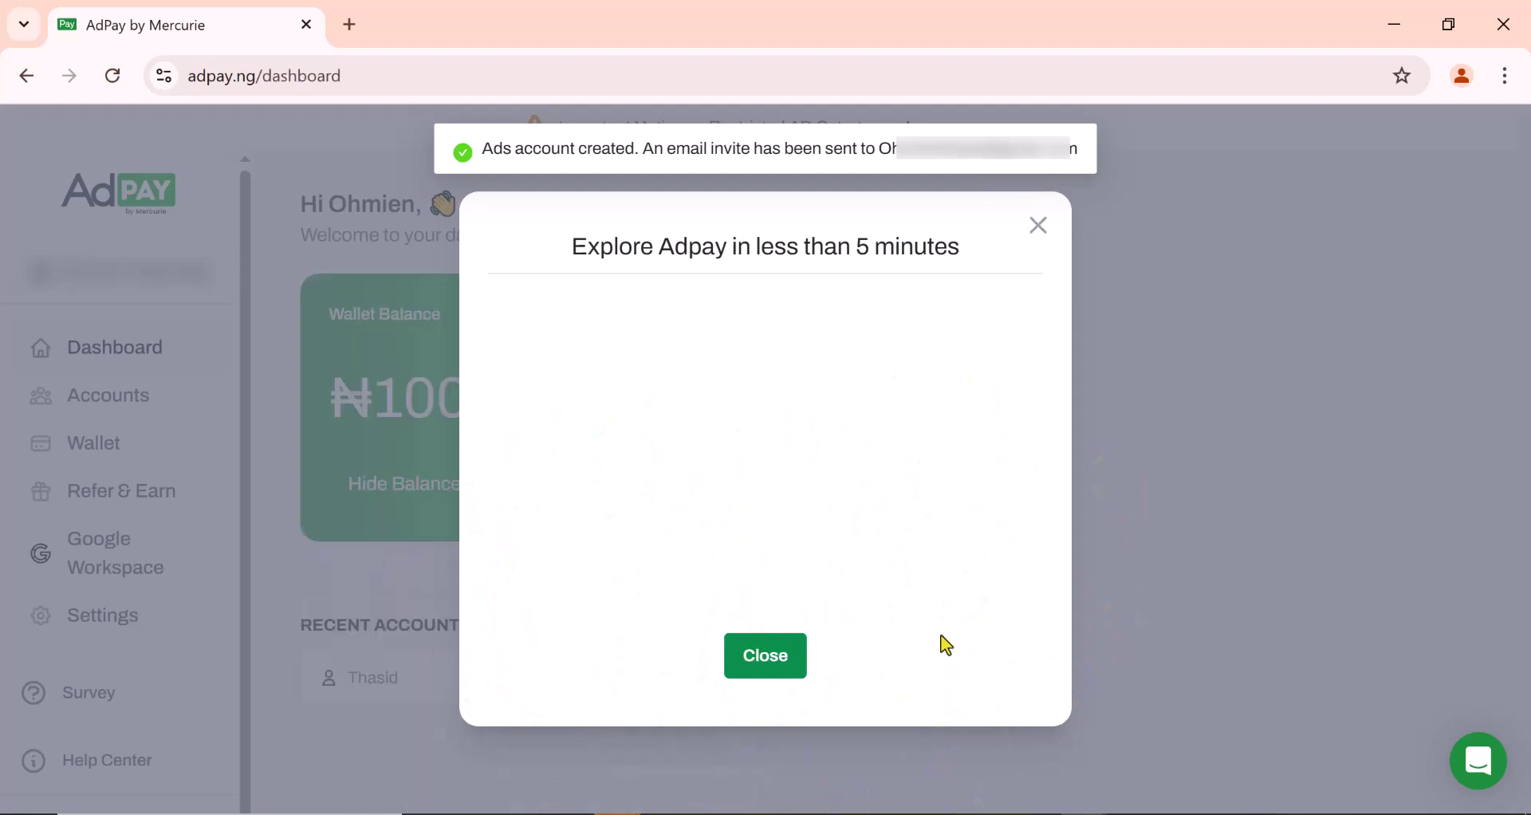
Step: Dismiss the Explore Adpay popup and view the Accounts list with Thasid awaiting billing setup
left_click(1039, 233)
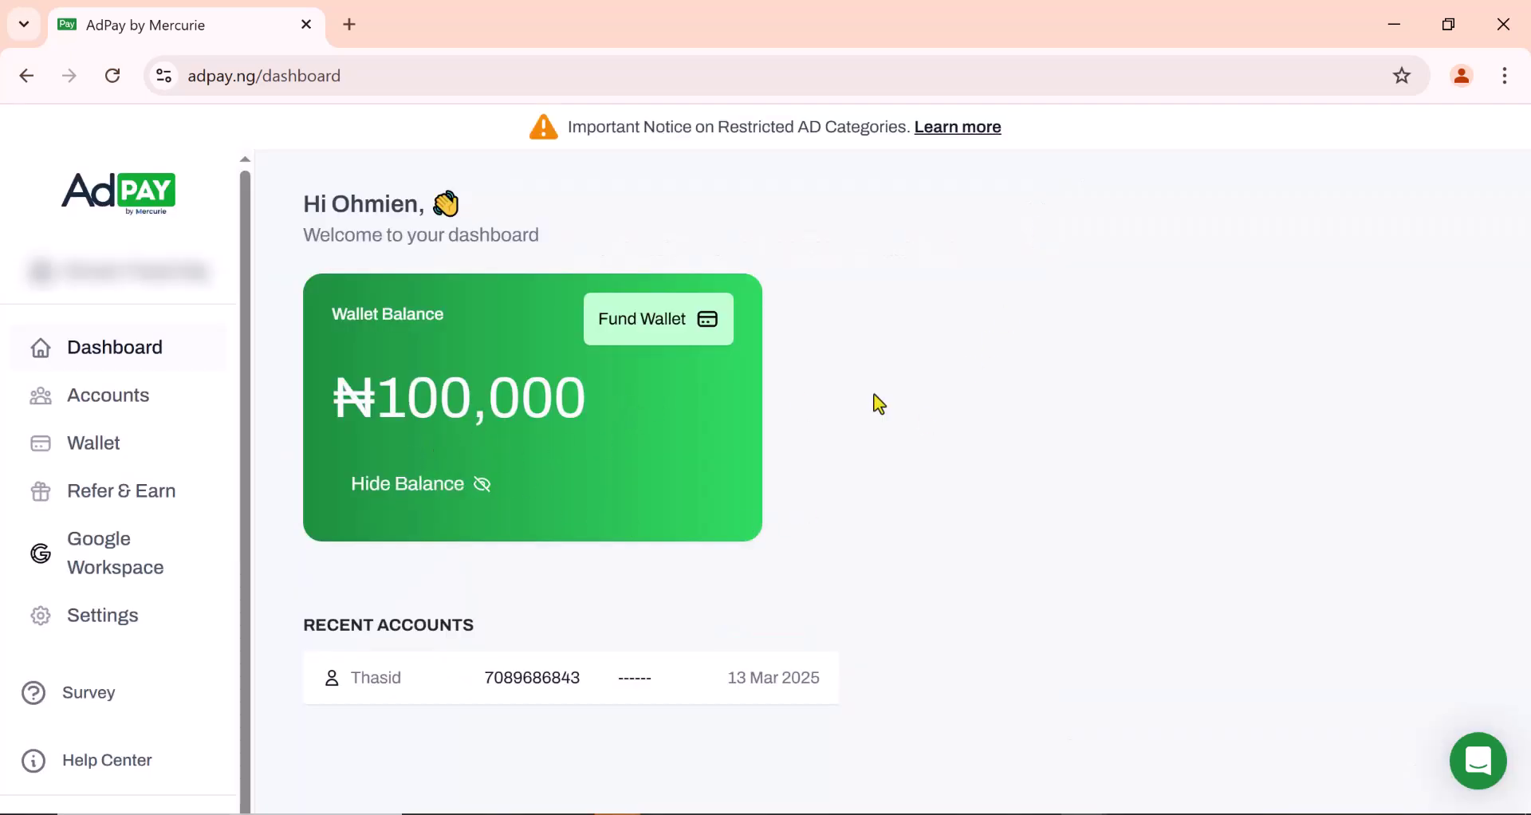
left_click(98, 399)
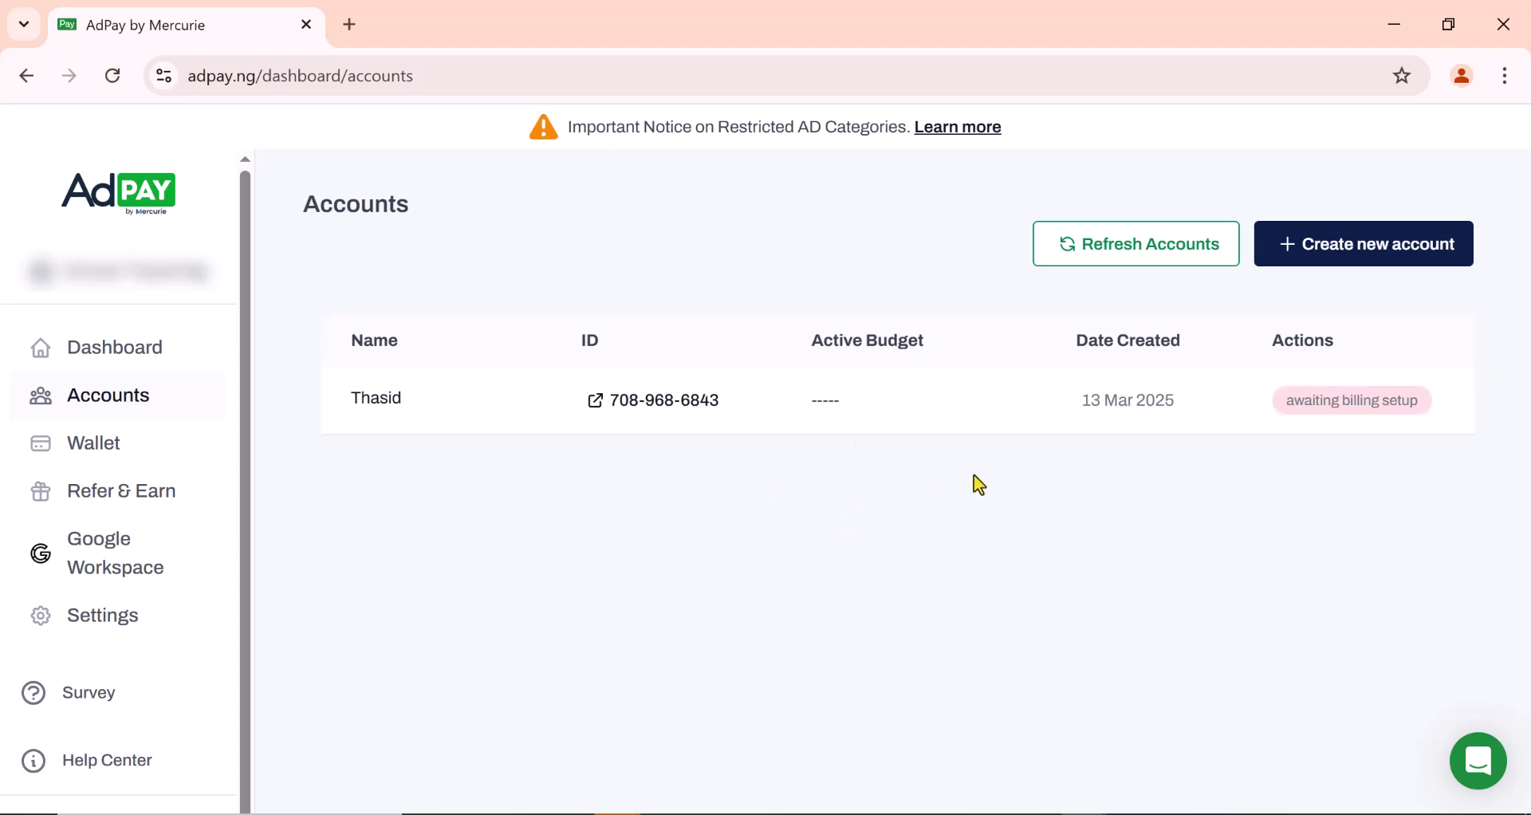
Step: View the Wallet's ₦100,000 balance and the successful ₦114,612 Paystack payment
left_click(104, 455)
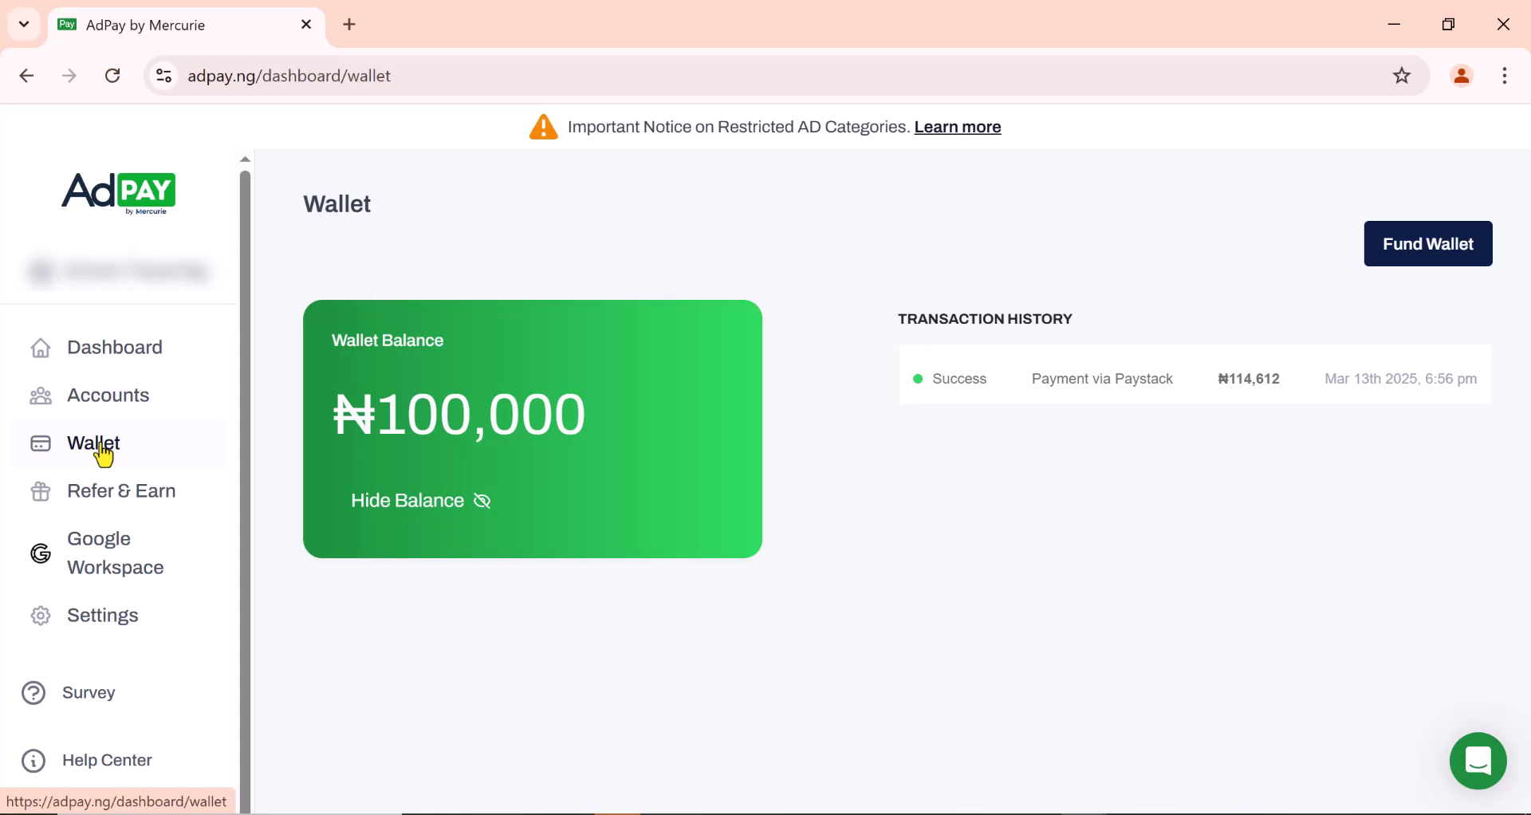